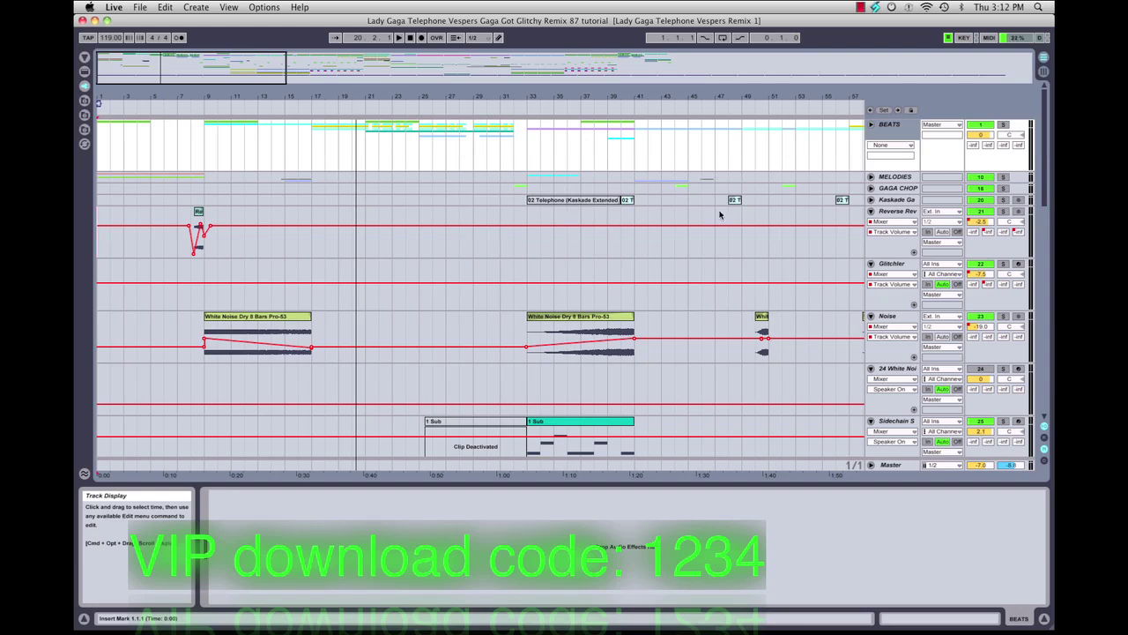
Step: Unfold the BEATS group, scroll through its tracks, then fold it back up
{"action": "left_click", "coordinate": [872, 127]}
{"action": "left_click", "coordinate": [872, 126]}
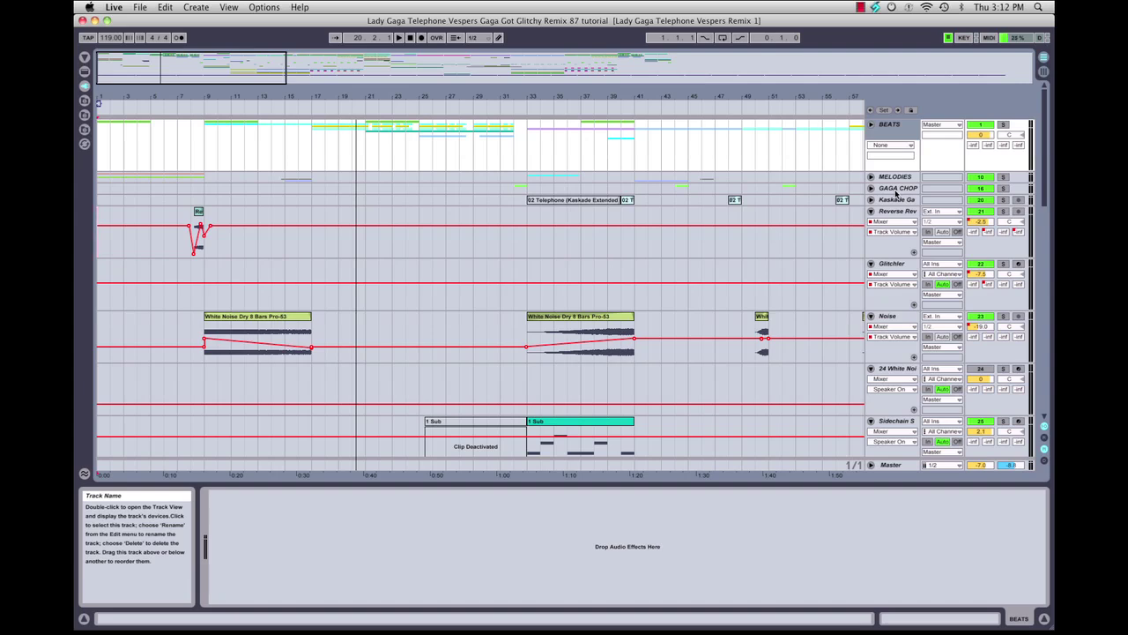
{"action": "left_click", "coordinate": [871, 125]}
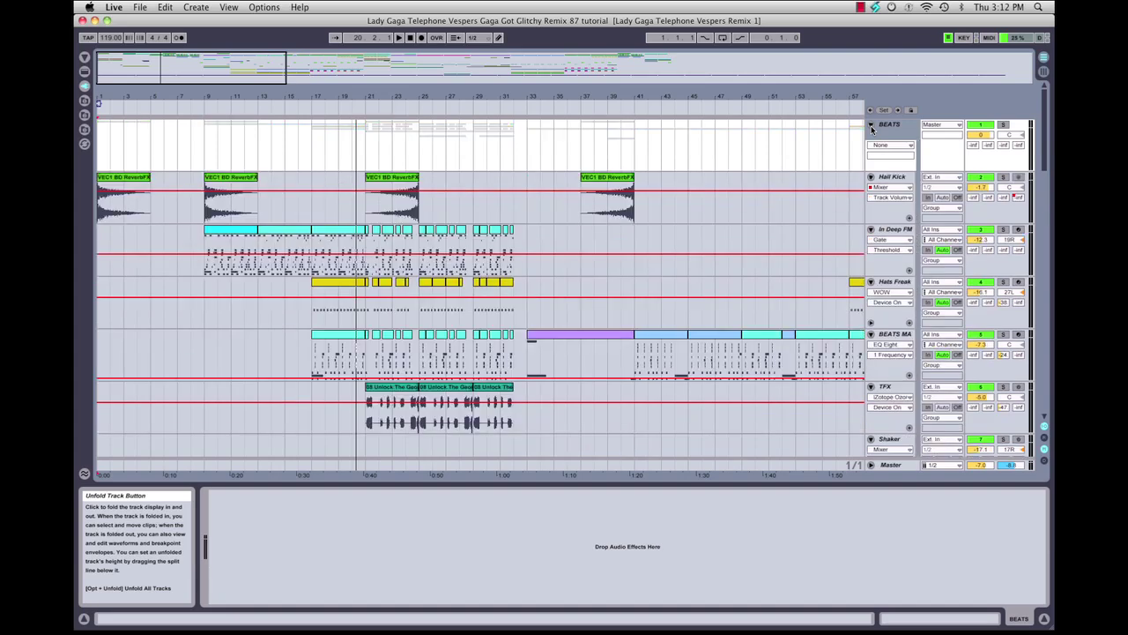
{"action": "scroll", "coordinate": [760, 266], "scroll_direction": "down", "scroll_amount": 5}
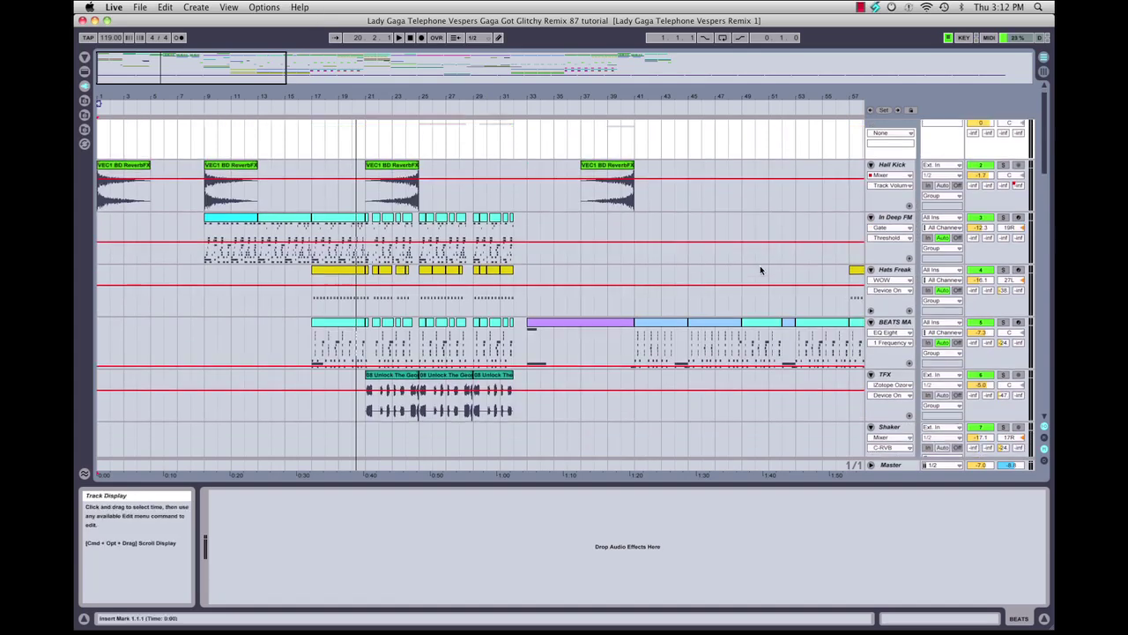
{"action": "scroll", "coordinate": [793, 238], "scroll_direction": "up", "scroll_amount": 5}
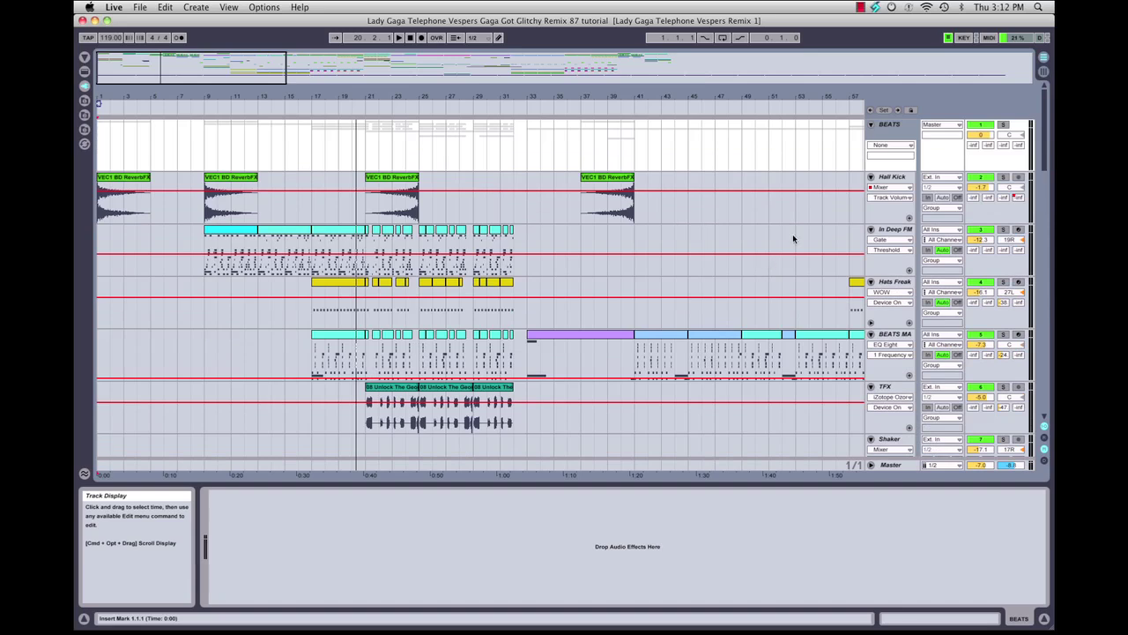
{"action": "left_click", "coordinate": [871, 125]}
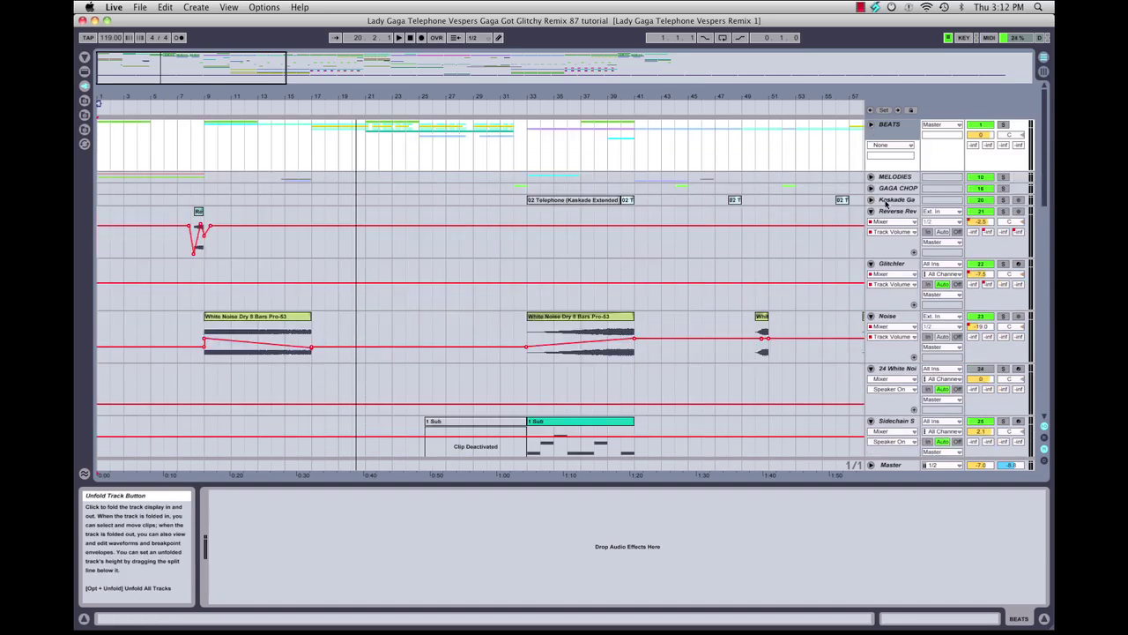
Step: Toggle the MELODIES group open and closed twice, then leave BEATS unfolded
{"action": "left_click", "coordinate": [871, 177]}
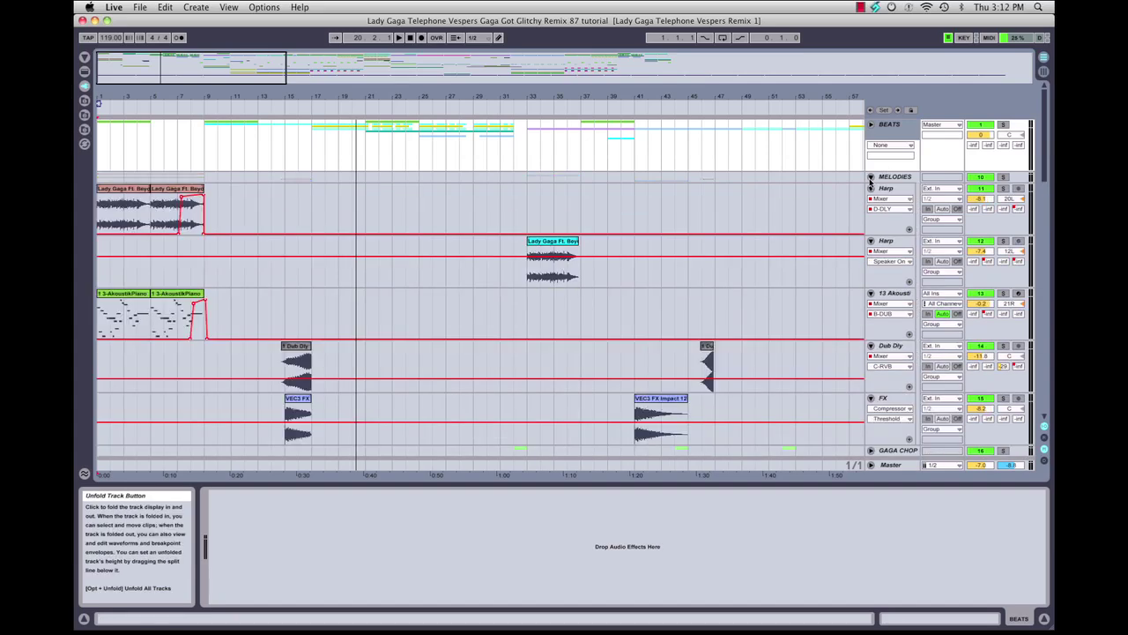
{"action": "left_click", "coordinate": [871, 178]}
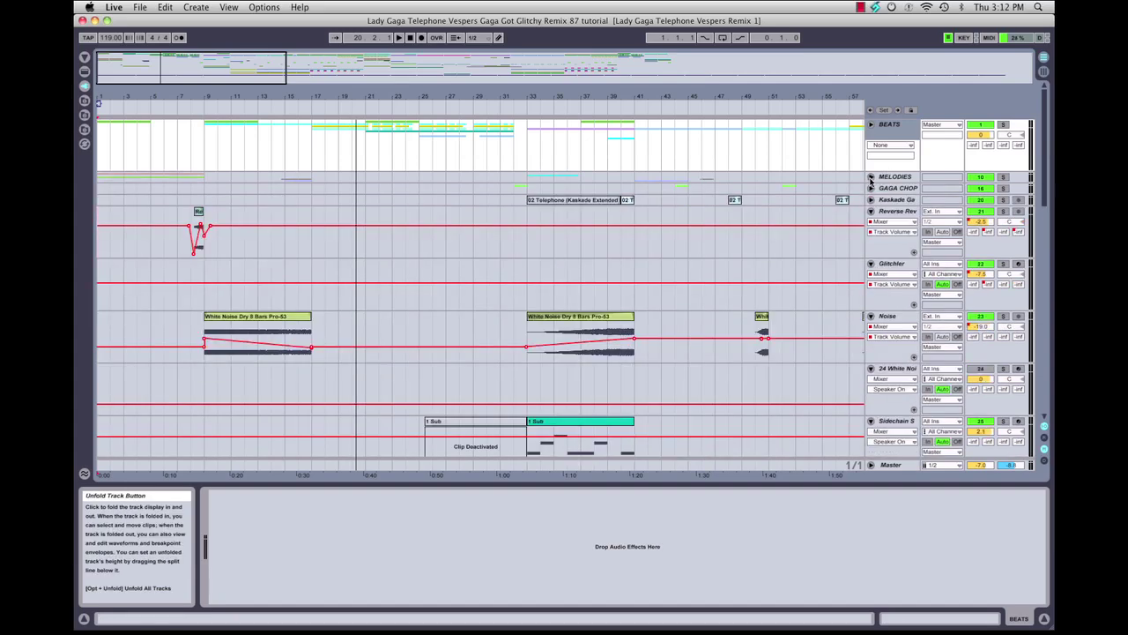
{"action": "left_click", "coordinate": [871, 178]}
{"action": "left_click", "coordinate": [871, 178]}
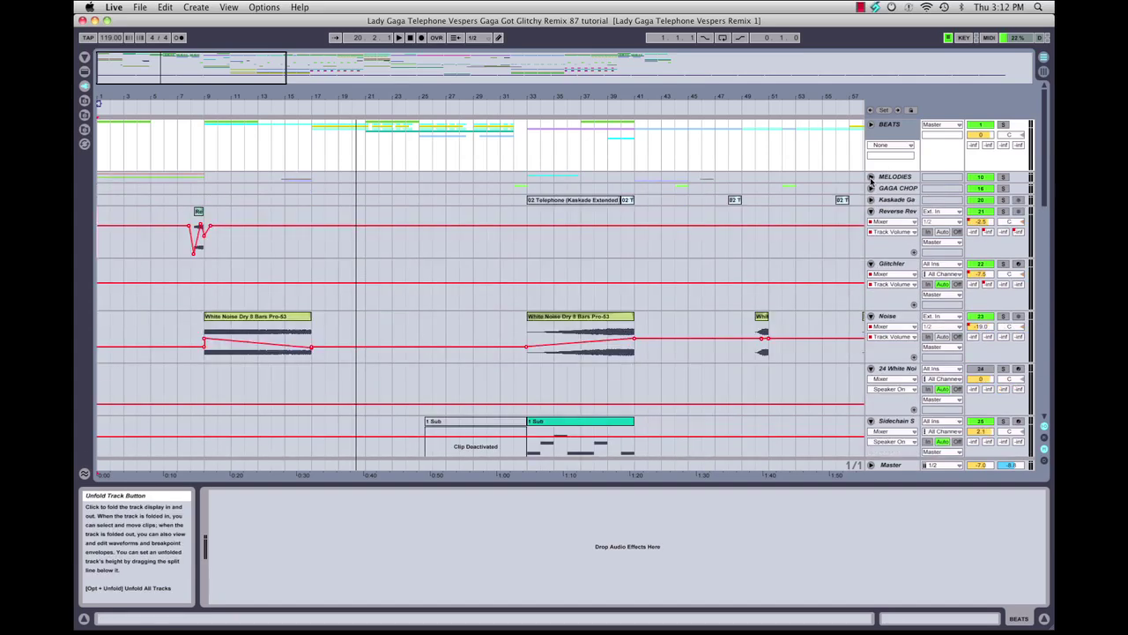
{"action": "left_click", "coordinate": [871, 126]}
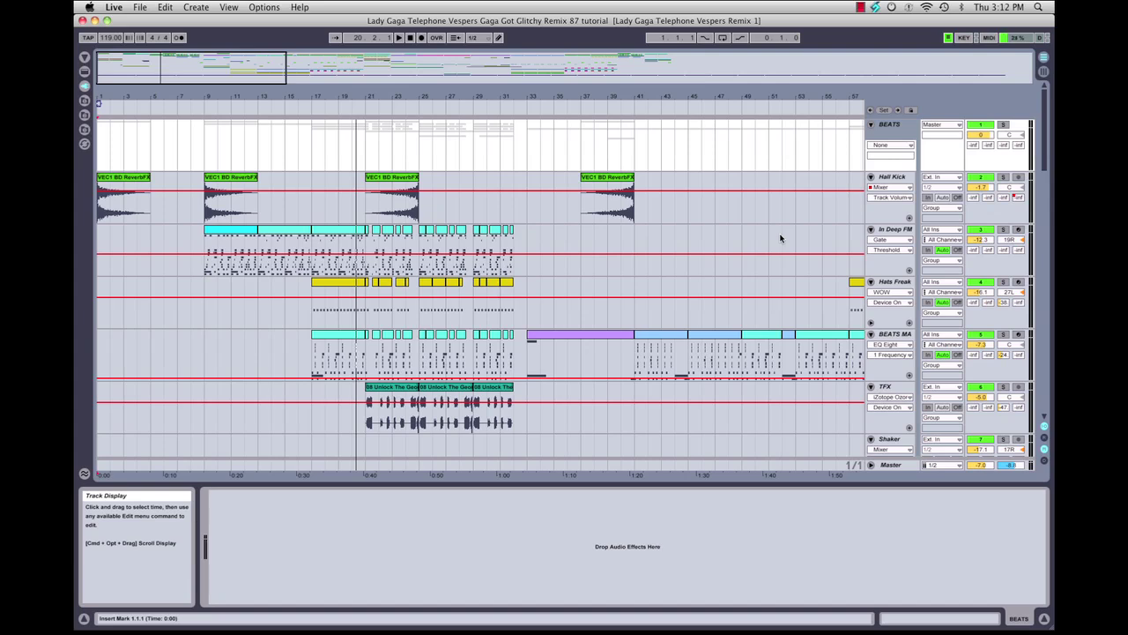
Step: Play the soloed BEATS group from the start and select the Hall Kick clip to show its EQ Eight, Compressor and Chorus
{"action": "left_click", "coordinate": [411, 38]}
{"action": "left_click", "coordinate": [411, 38]}
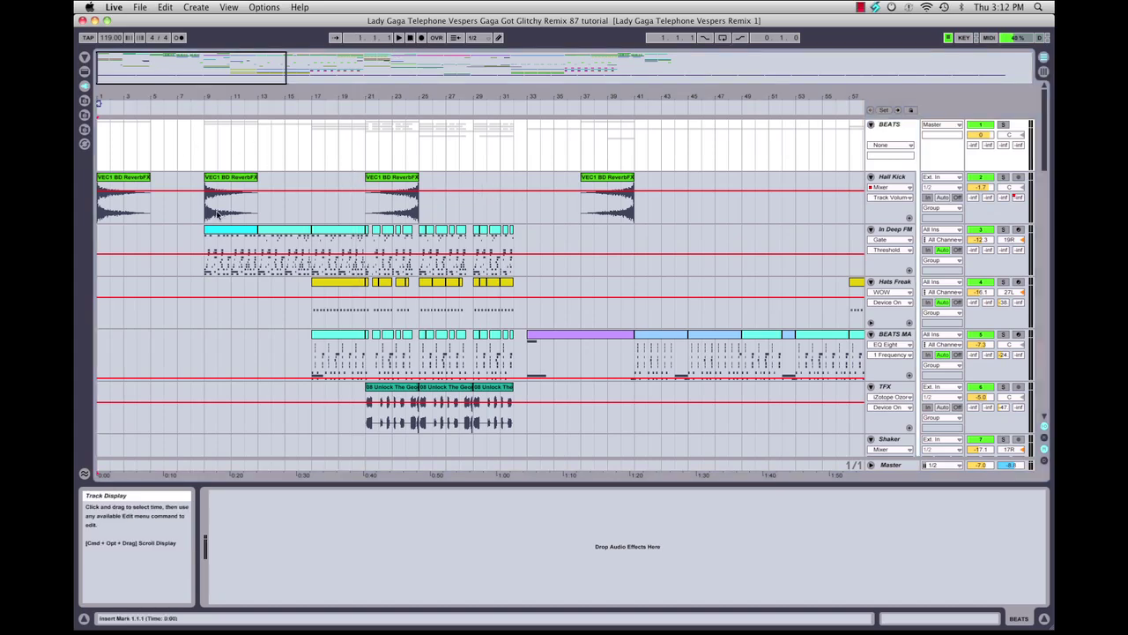
{"action": "left_click", "coordinate": [1004, 125]}
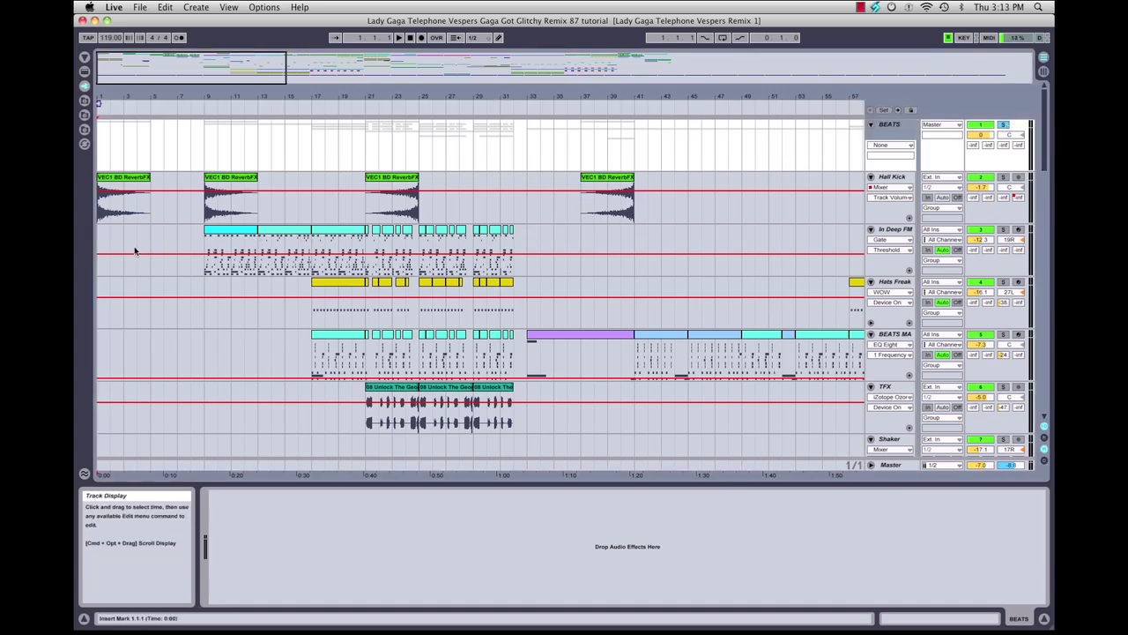
{"action": "key", "text": "space"}
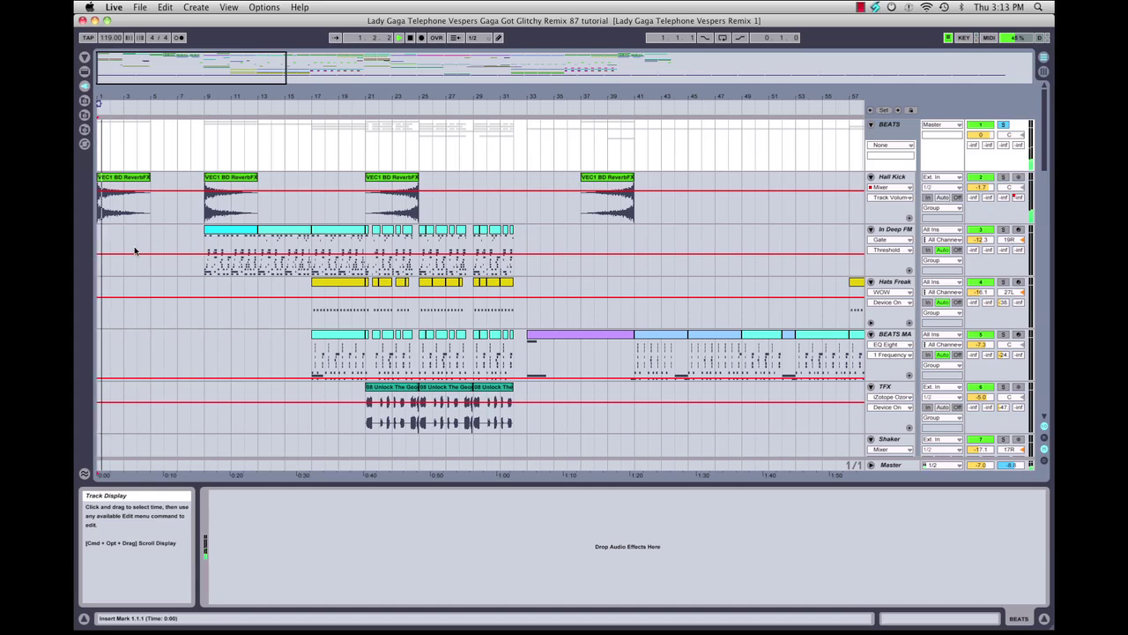
{"action": "left_click", "coordinate": [130, 180]}
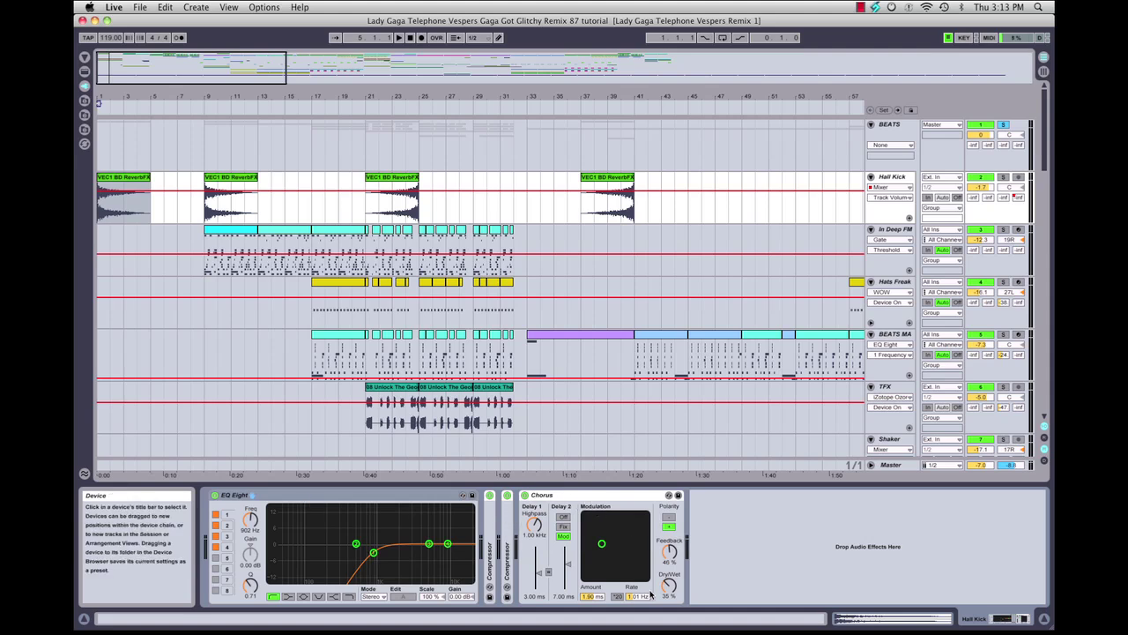
Step: Unfold both Compressors in the Hall Kick chain and play the song from the start
{"action": "double_click", "coordinate": [509, 527]}
{"action": "key", "text": "super+d"}
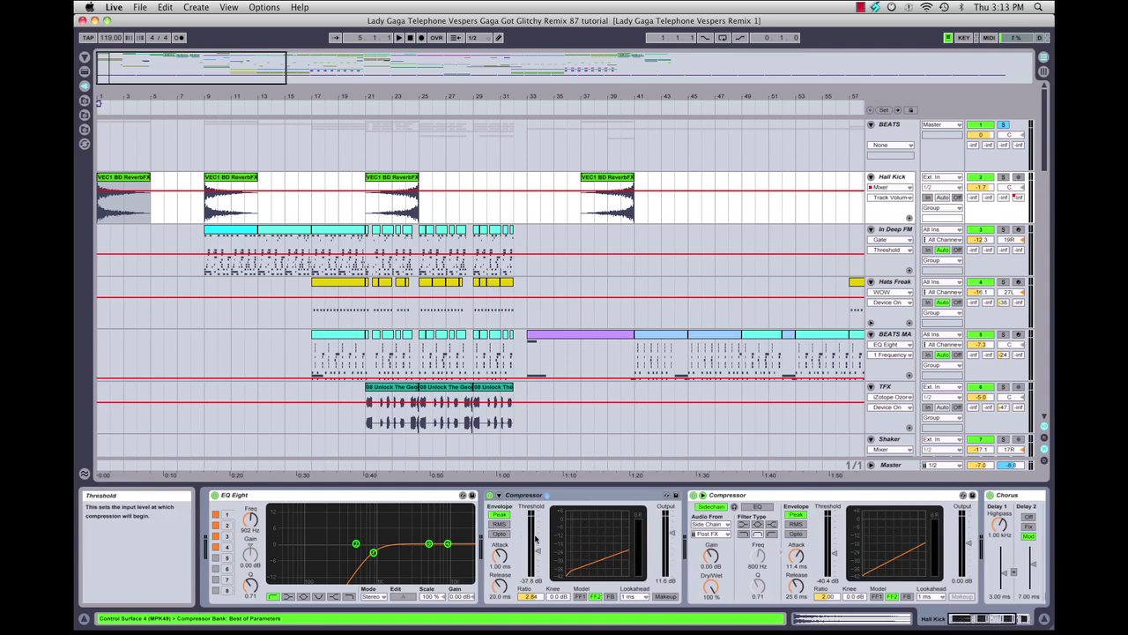
{"action": "key", "text": "space"}
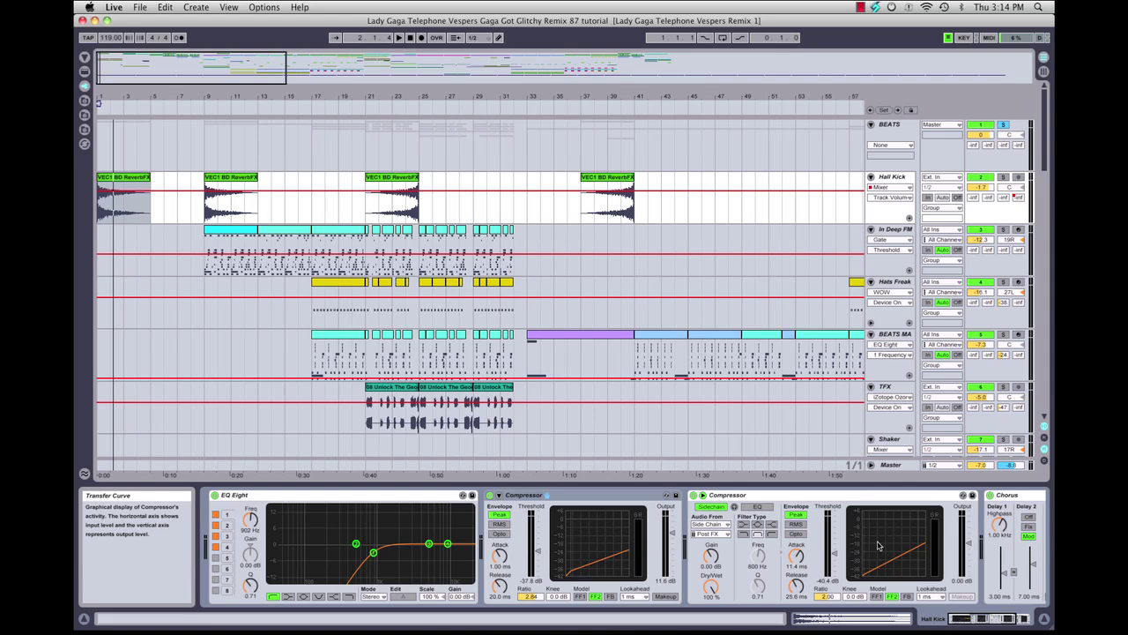
{"action": "key", "text": "space"}
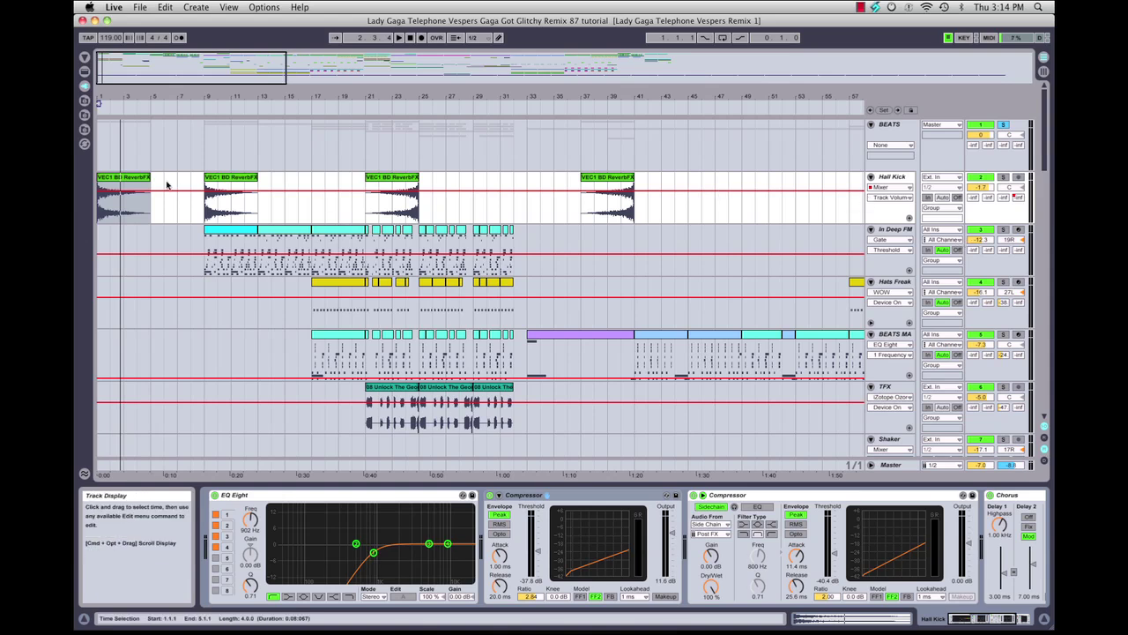
Step: Solo In Deep FM, play it from bar 9, then show its FM8, sampler, Gate and WOW chain
{"action": "left_click", "coordinate": [1004, 231]}
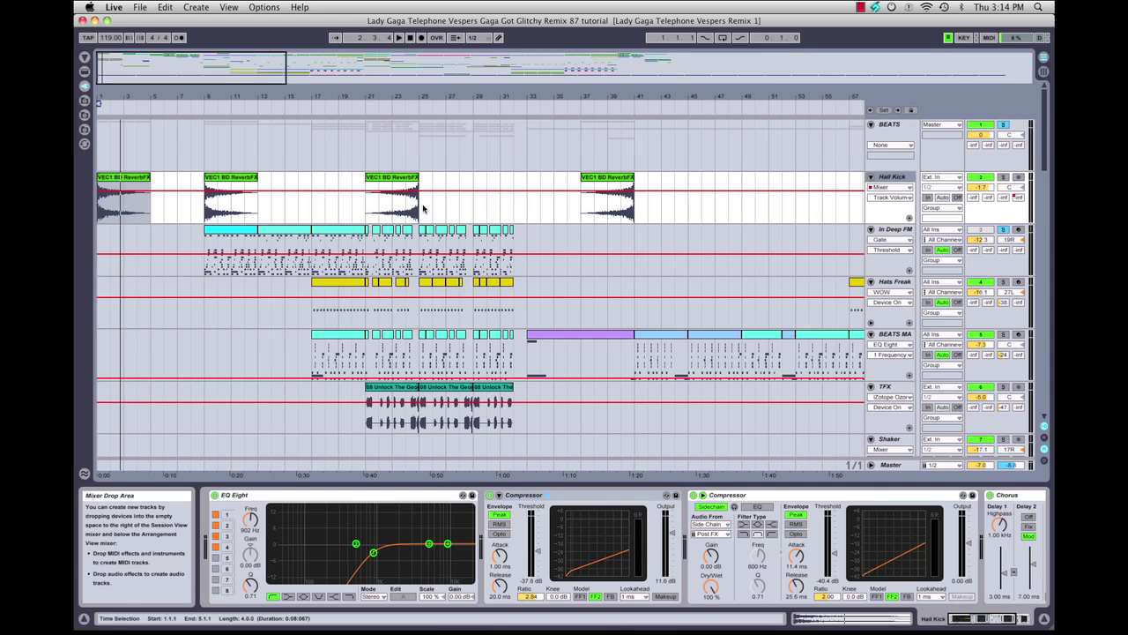
{"action": "left_click", "coordinate": [209, 111]}
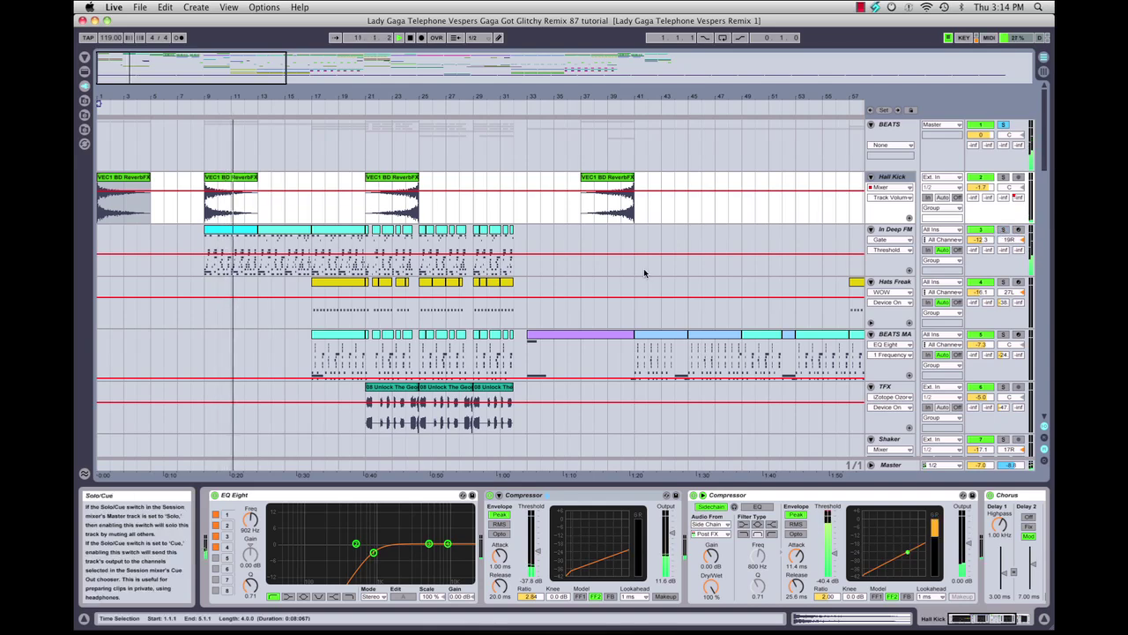
{"action": "key", "text": "space"}
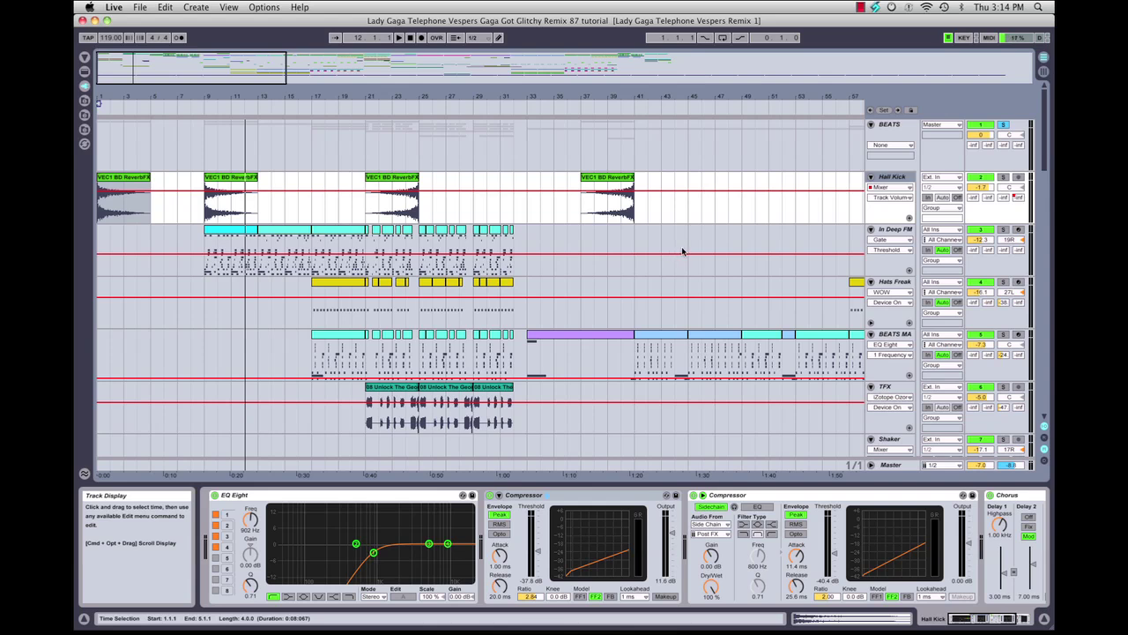
{"action": "left_click", "coordinate": [894, 229]}
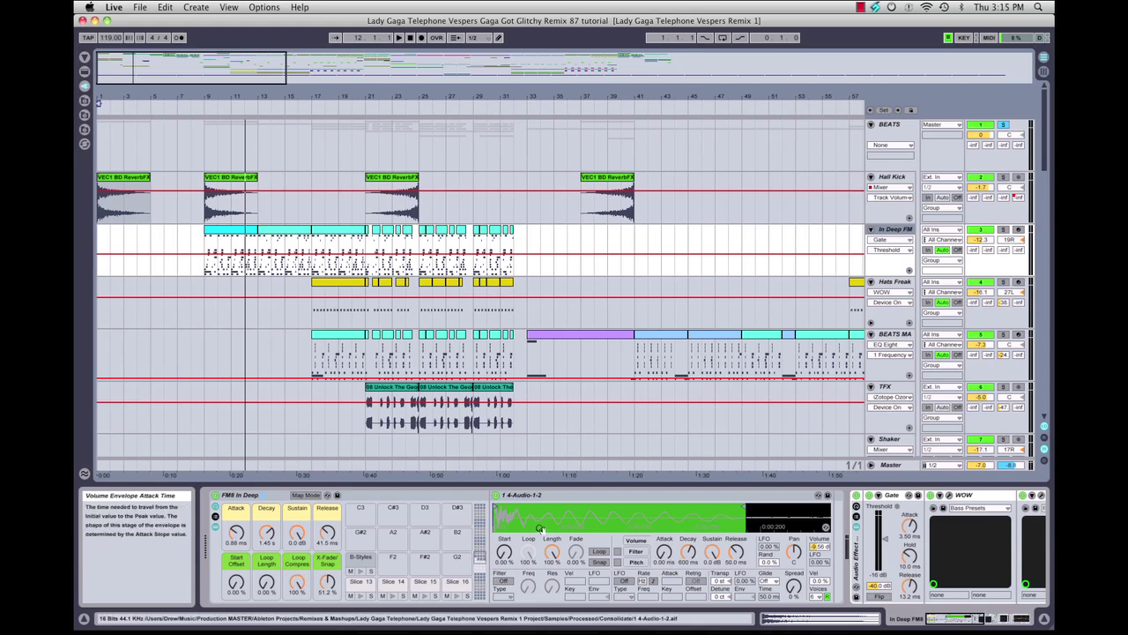
Step: Open the In Deep FM clip and select the Slice 8, 9, 10, 11 and B-Styles notes in turn
{"action": "double_click", "coordinate": [225, 235]}
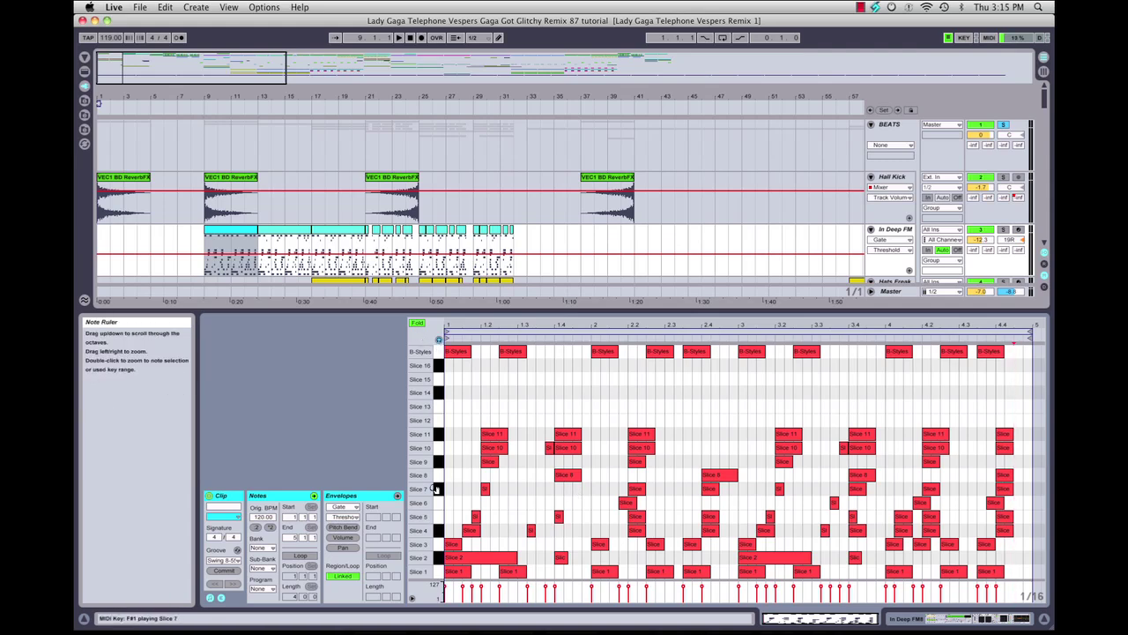
{"action": "left_click", "coordinate": [438, 477]}
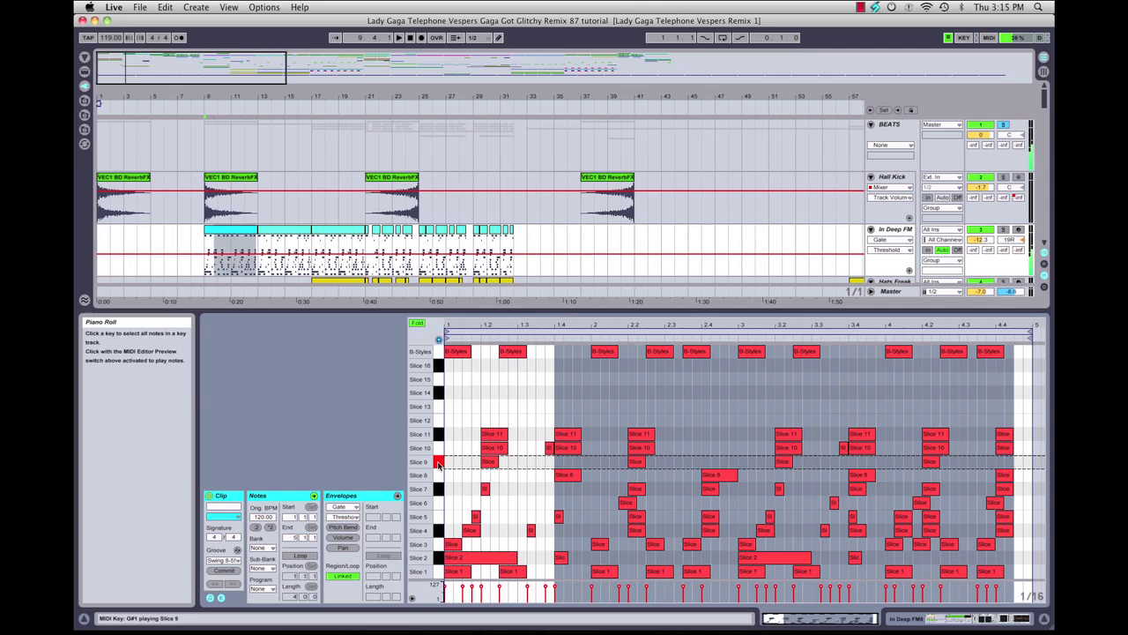
{"action": "left_click", "coordinate": [439, 462]}
{"action": "left_click", "coordinate": [441, 448]}
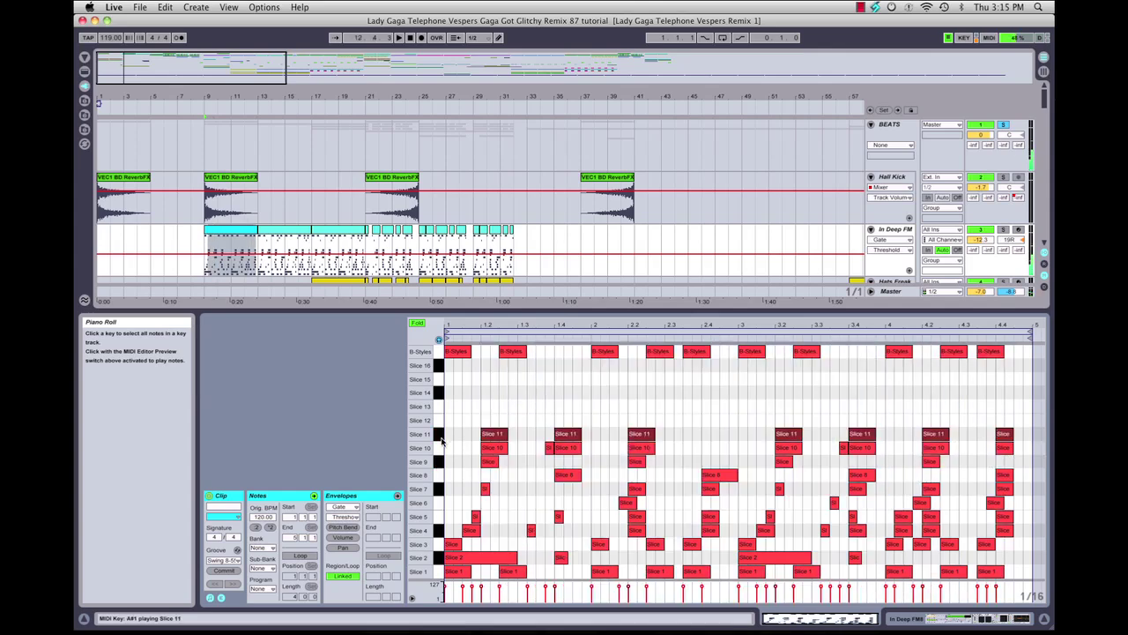
{"action": "left_click", "coordinate": [439, 436]}
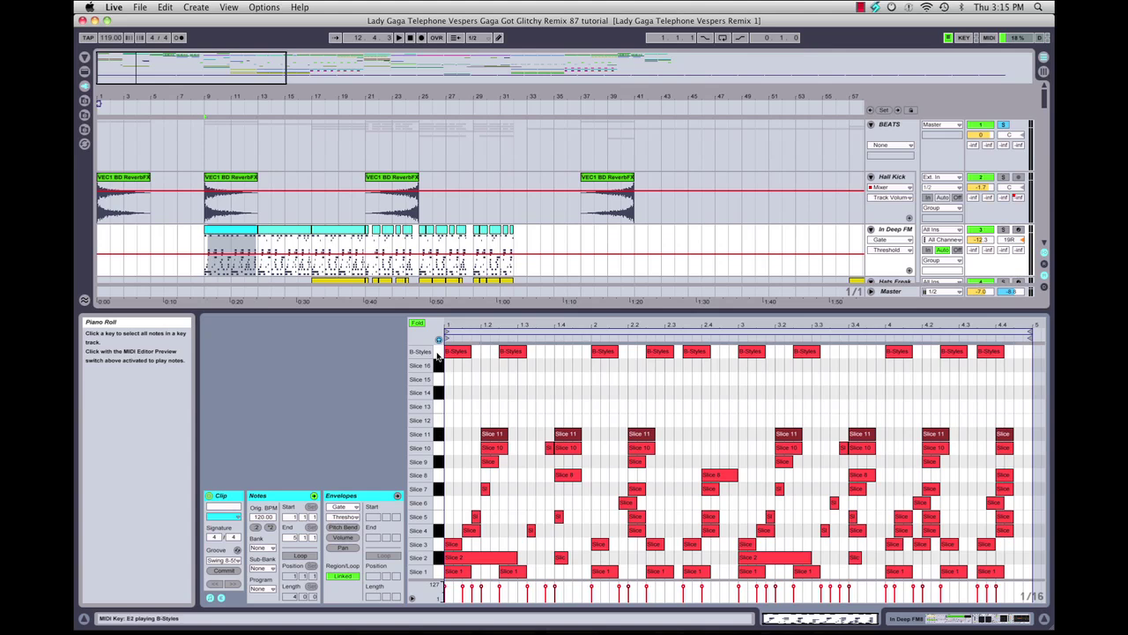
{"action": "left_click", "coordinate": [439, 352]}
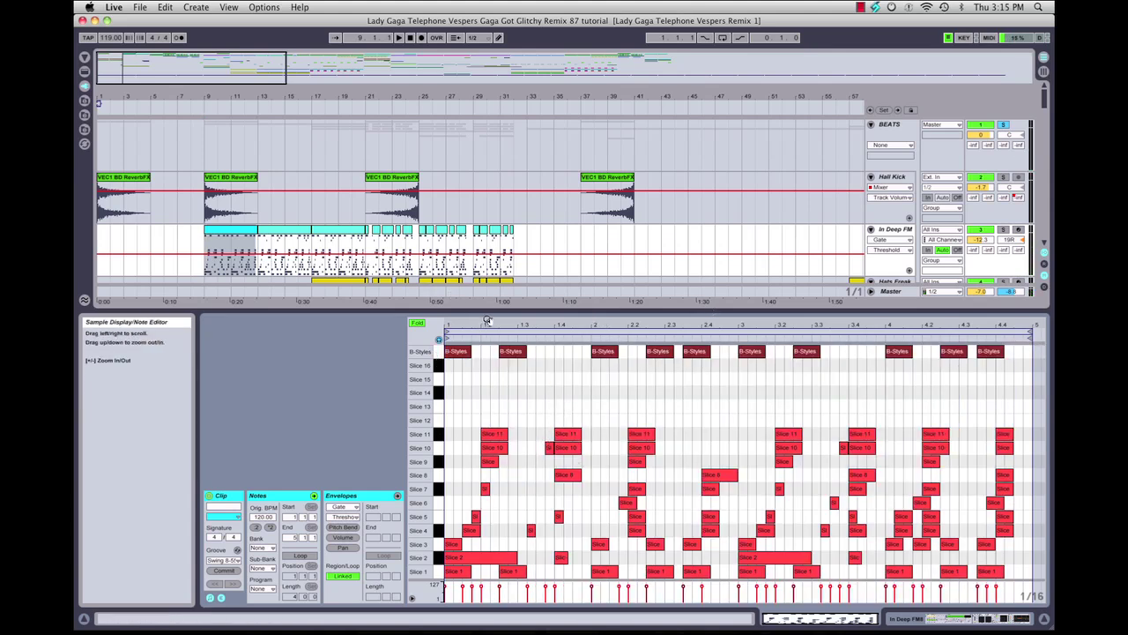
Step: Hide the note editor and bring back the In Deep FM device chain, scrolling it right
{"action": "left_click_drag", "start_coordinate": [488, 310], "coordinate": [487, 608]}
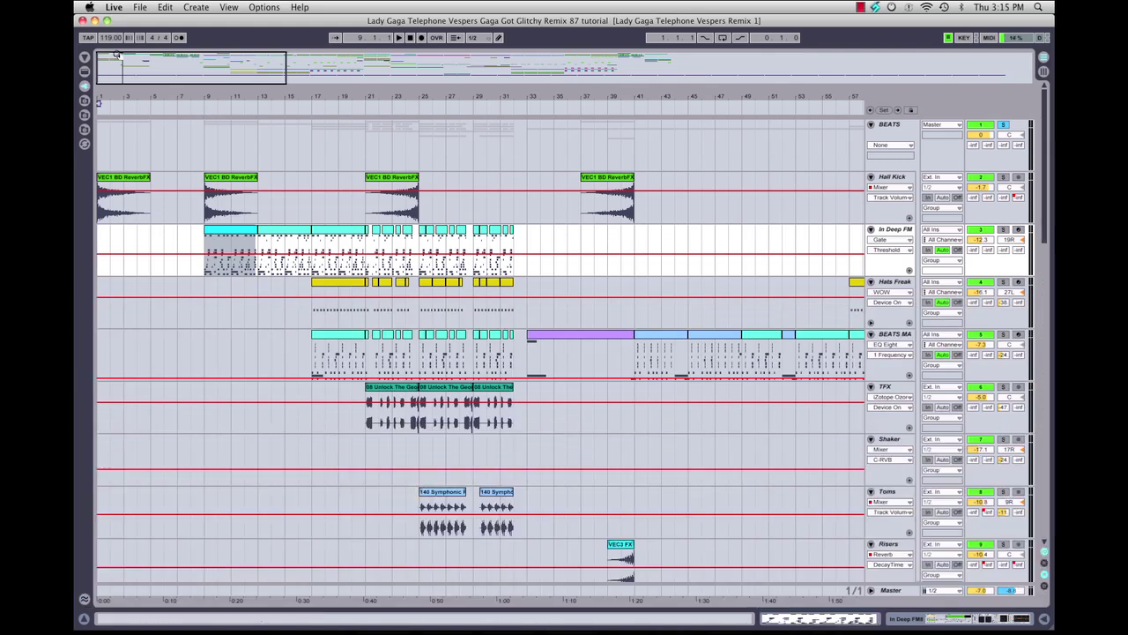
{"action": "double_click", "coordinate": [230, 232]}
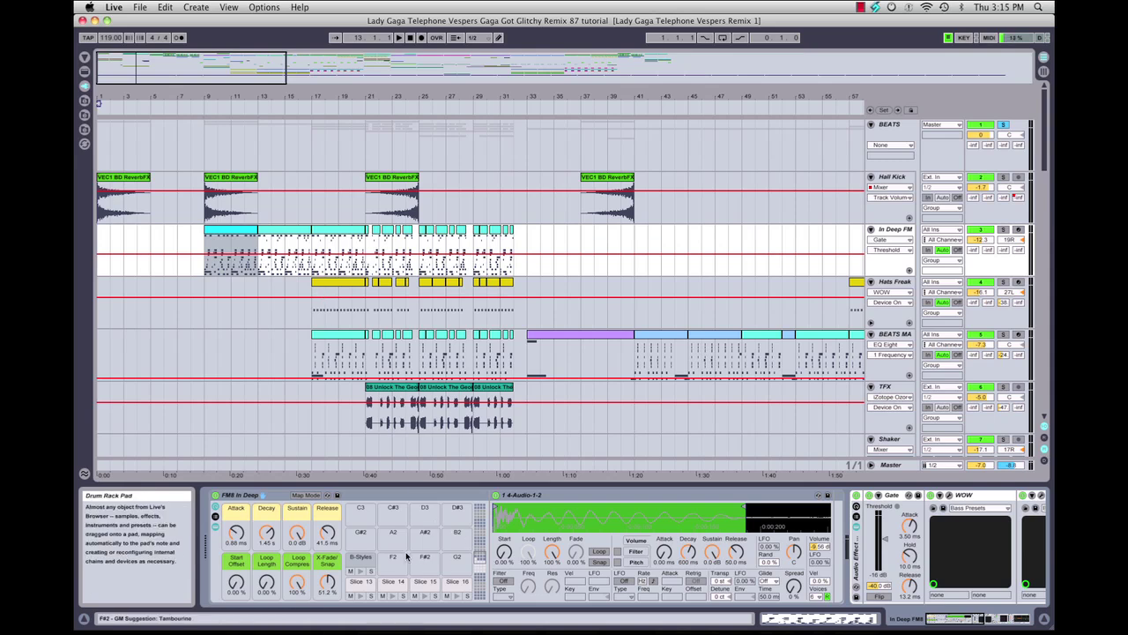
{"action": "scroll", "coordinate": [402, 555], "scroll_direction": "right", "scroll_amount": 5}
{"action": "scroll", "coordinate": [402, 554], "scroll_direction": "right", "scroll_amount": 8}
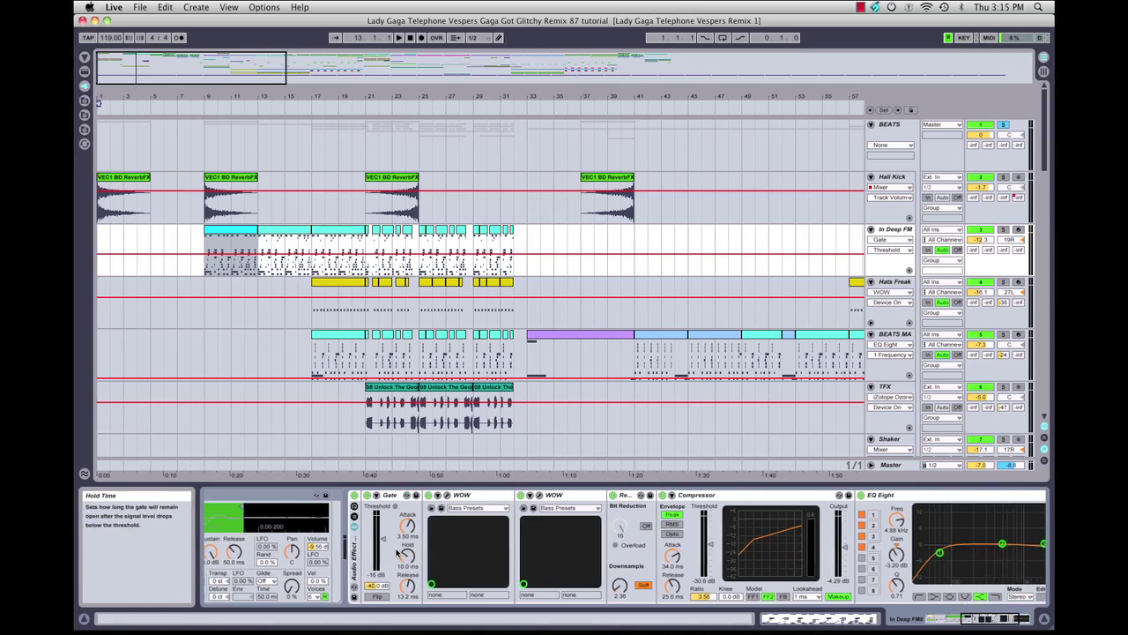
Step: Select the Gate, then the first WOW filter, and open WOW's full plug-in window
{"action": "left_click", "coordinate": [392, 498]}
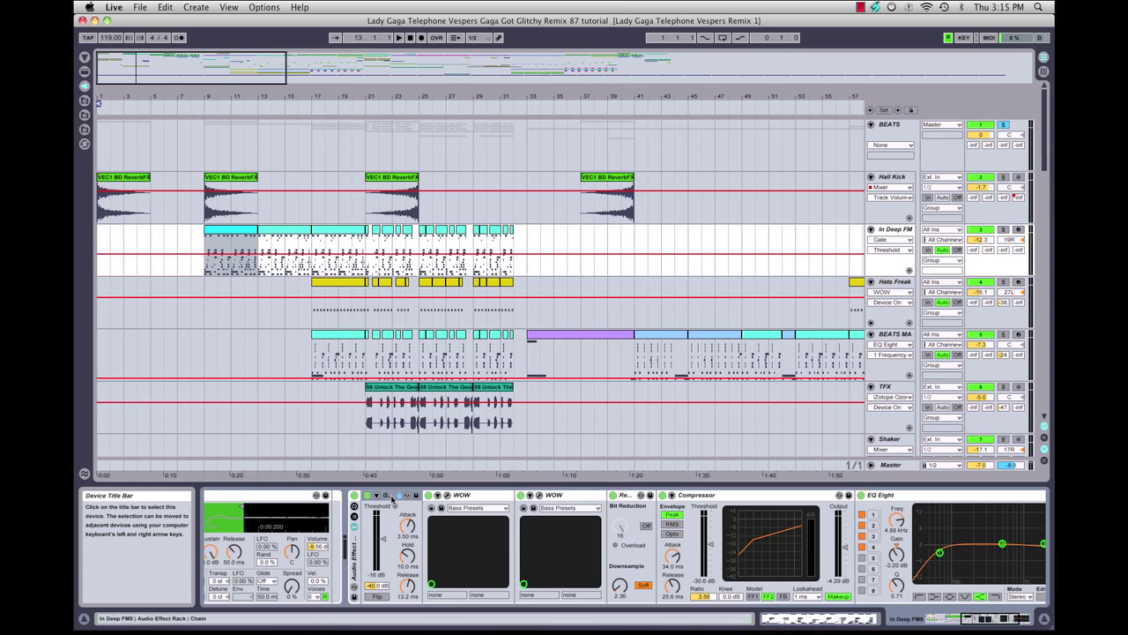
{"action": "left_click", "coordinate": [462, 500]}
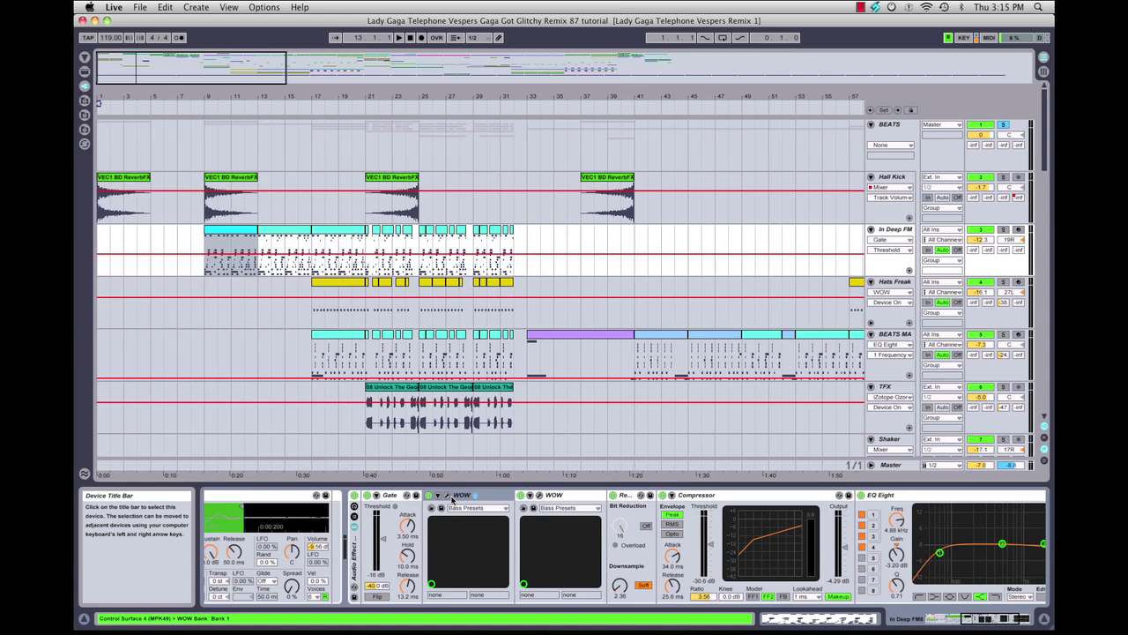
{"action": "left_click", "coordinate": [448, 496]}
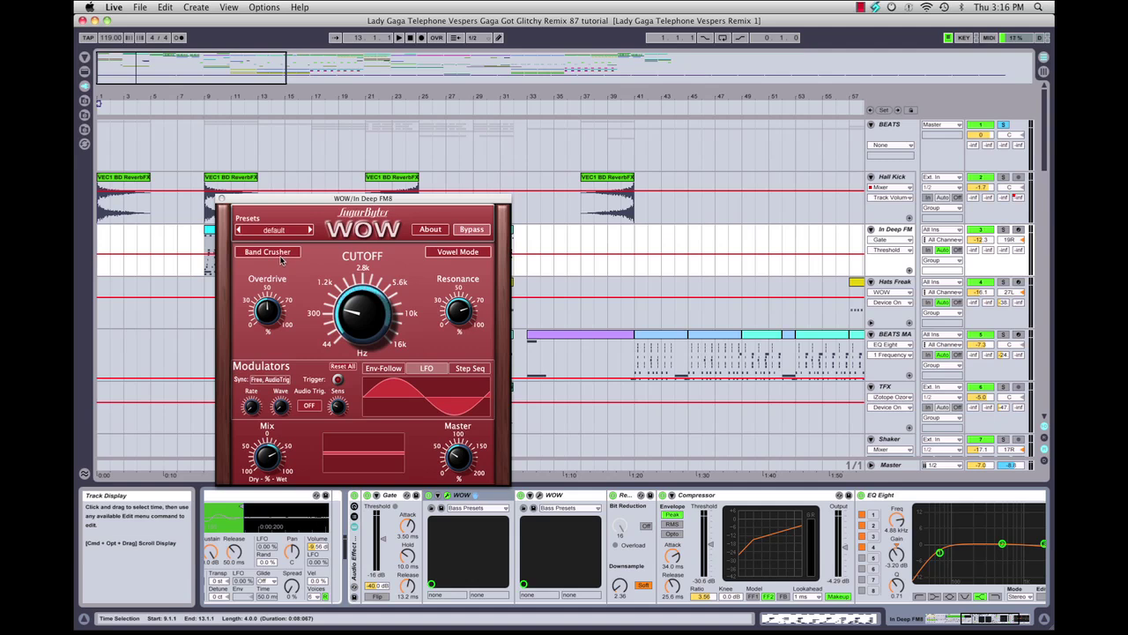
Step: Close the first WOW window, then view and close the second WOW set to Highpass 24db
{"action": "left_click", "coordinate": [222, 199]}
{"action": "left_click", "coordinate": [540, 495]}
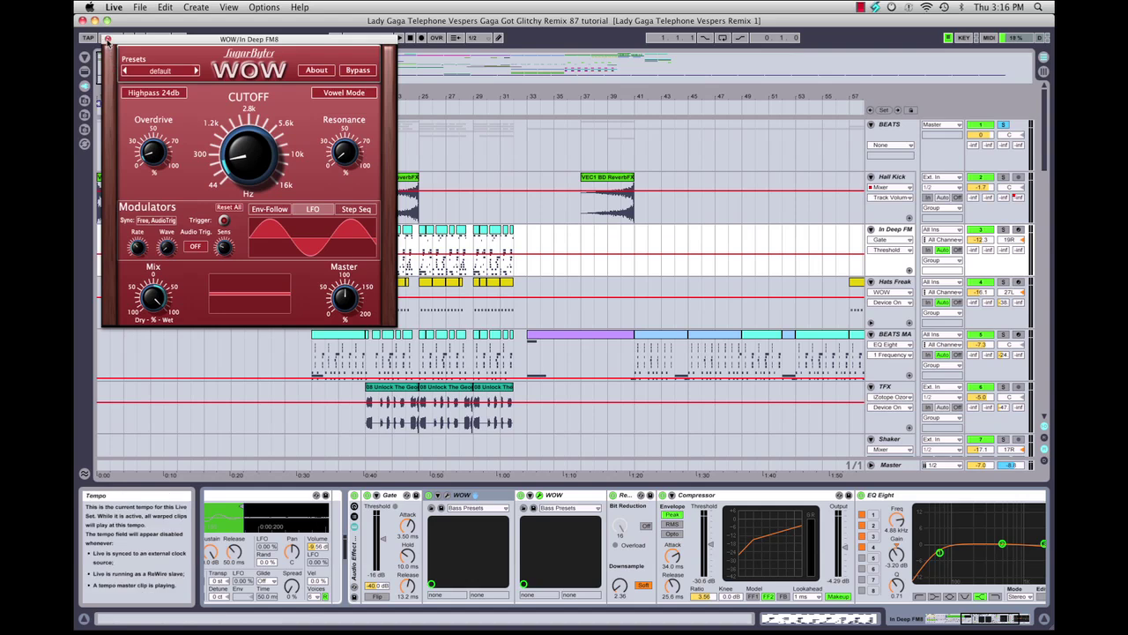
{"action": "left_click", "coordinate": [539, 495]}
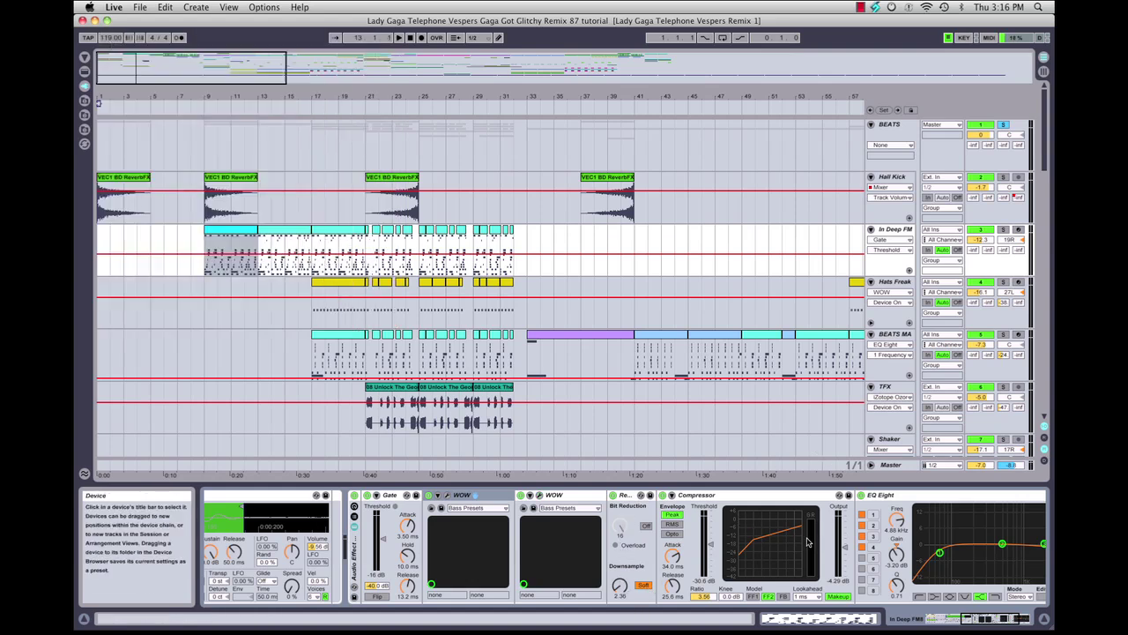
{"action": "scroll", "coordinate": [849, 545], "scroll_direction": "right", "scroll_amount": 3}
{"action": "scroll", "coordinate": [849, 545], "scroll_direction": "right", "scroll_amount": 1}
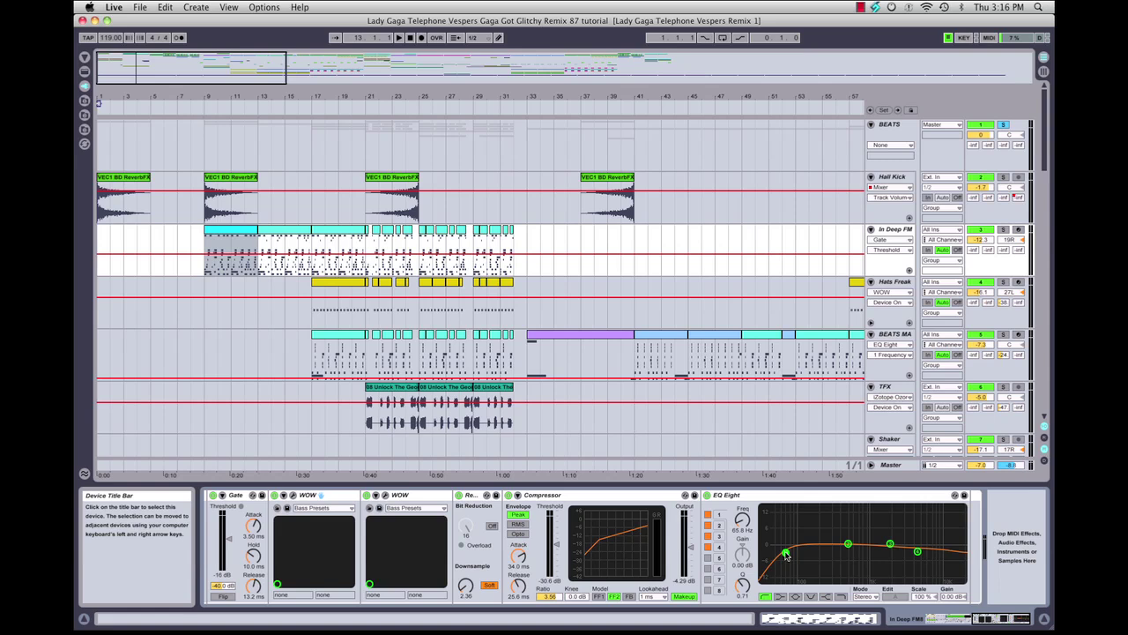
{"action": "left_click", "coordinate": [785, 555]}
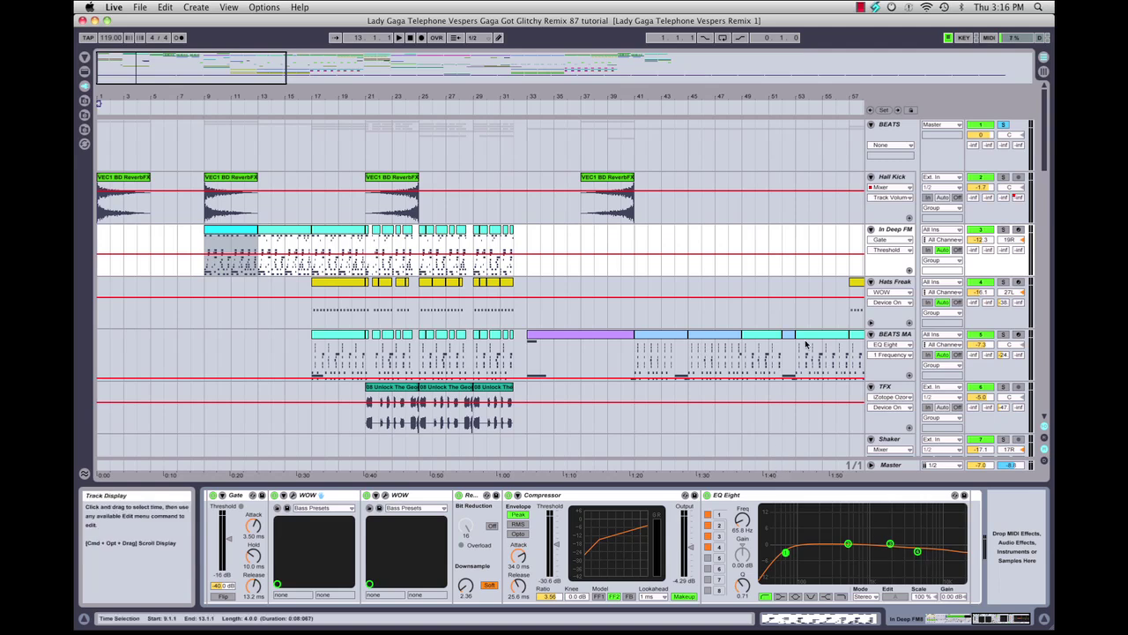
{"action": "key", "text": "space"}
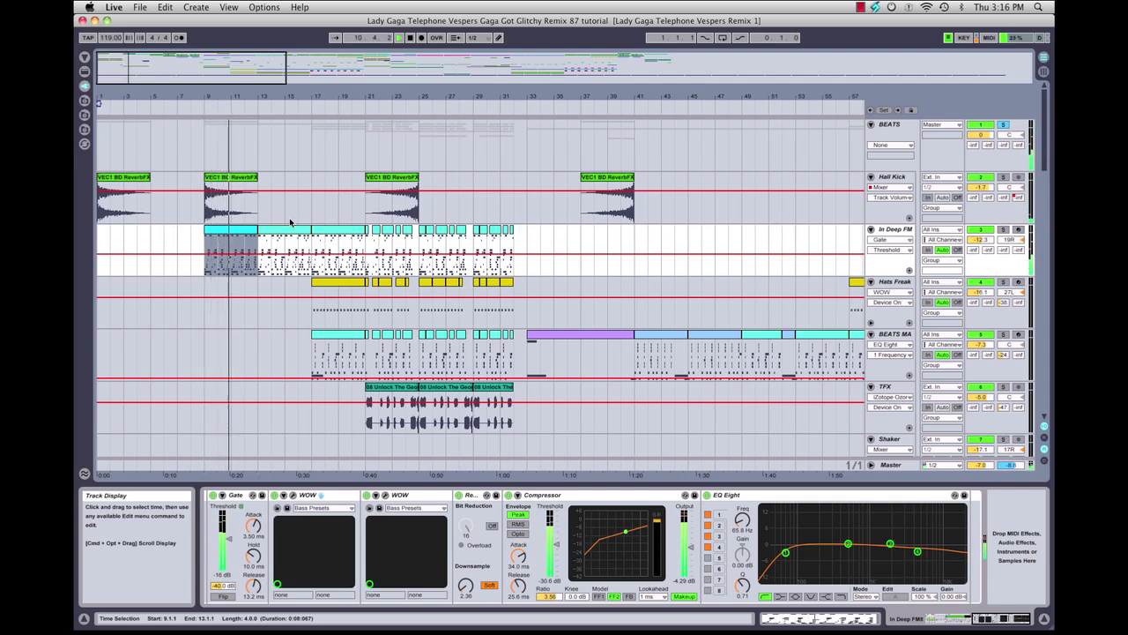
{"action": "key", "text": "space"}
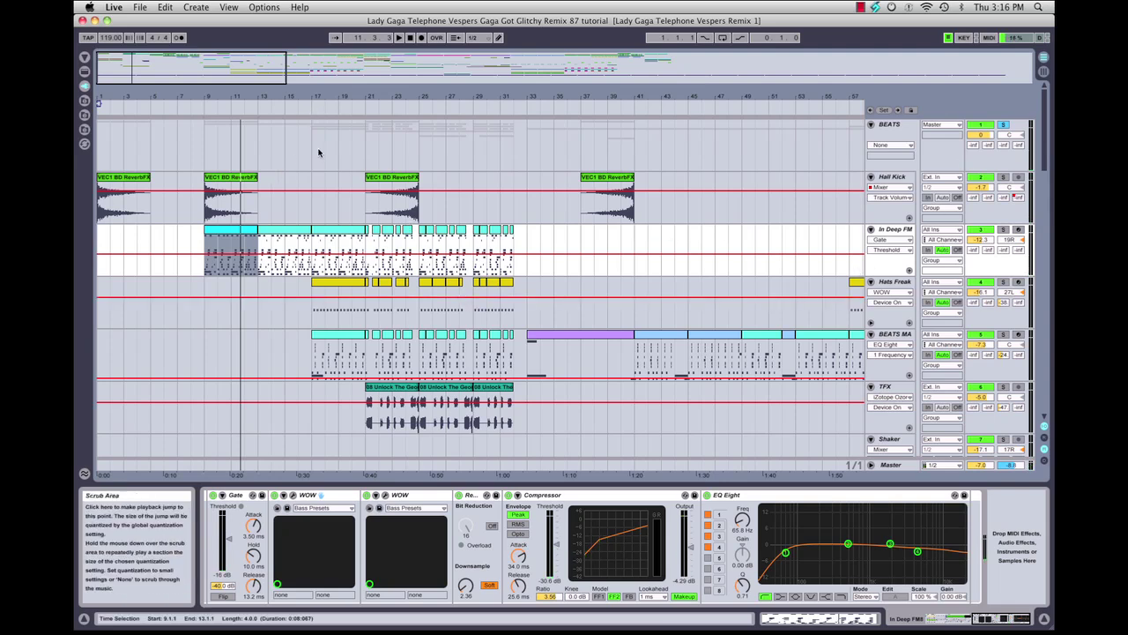
Step: Select the Hats Freak clip at bar 17, solo the track, and play the hi-hats from there
{"action": "left_click", "coordinate": [326, 282]}
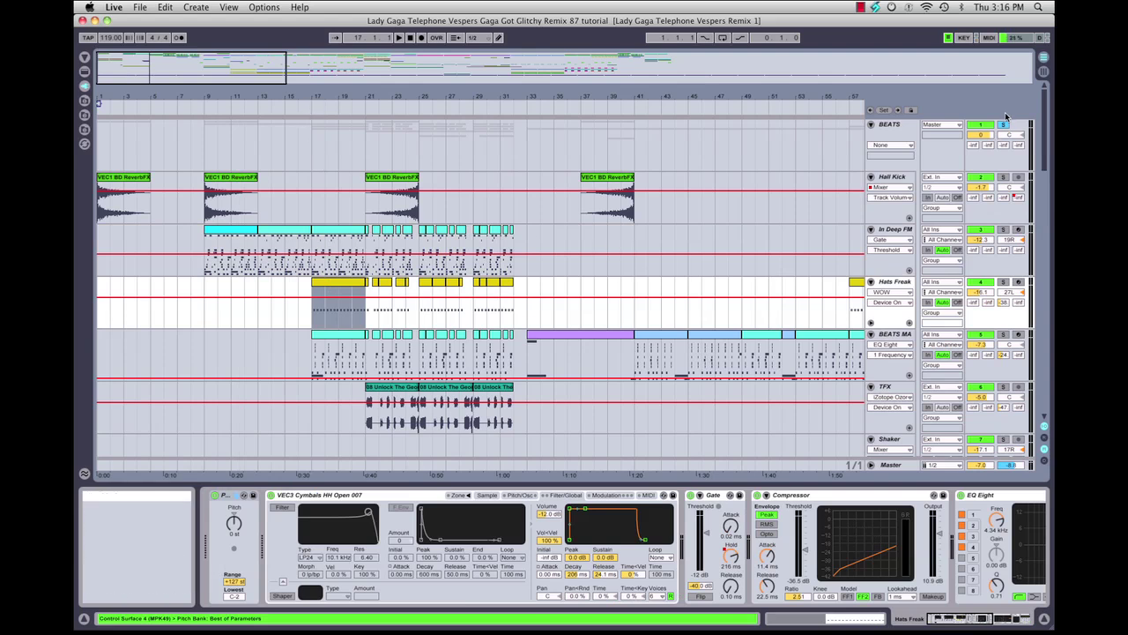
{"action": "left_click", "coordinate": [1005, 284]}
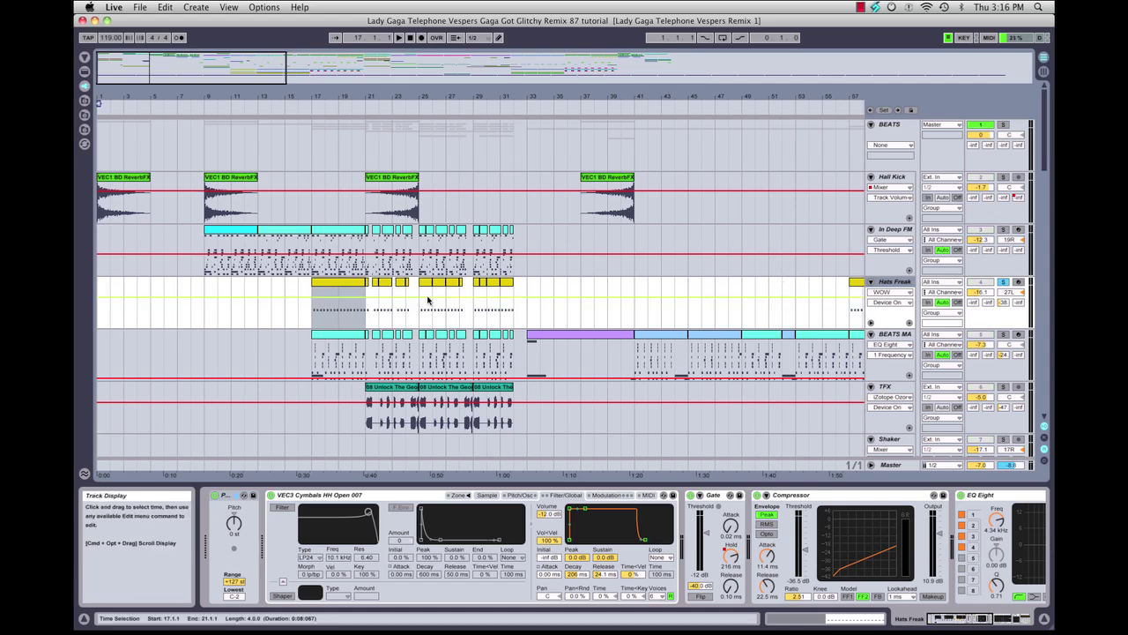
{"action": "left_click", "coordinate": [311, 104]}
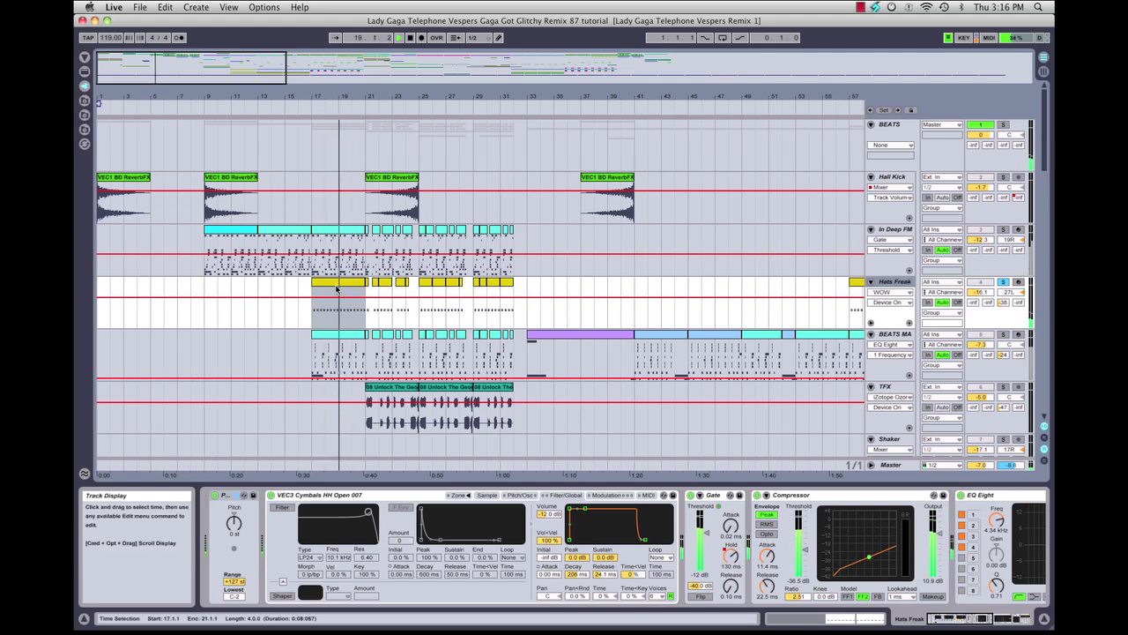
{"action": "key", "text": "space"}
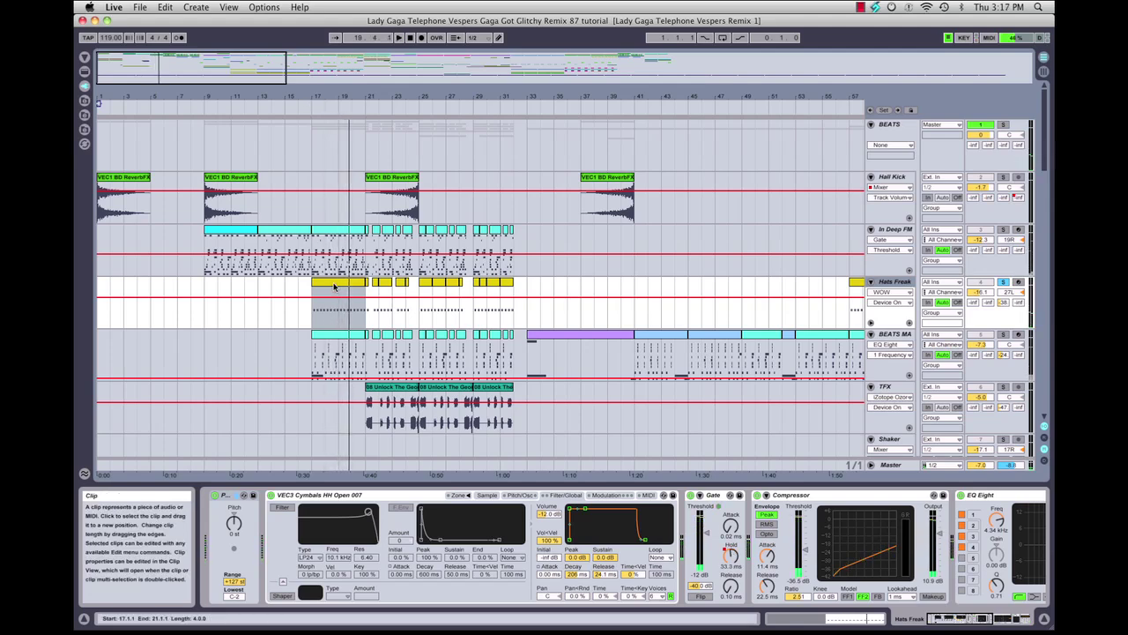
Step: Inspect the Hats Freak sampler, Gate and Compressor devices, then play to hear the processing
{"action": "left_click", "coordinate": [282, 556]}
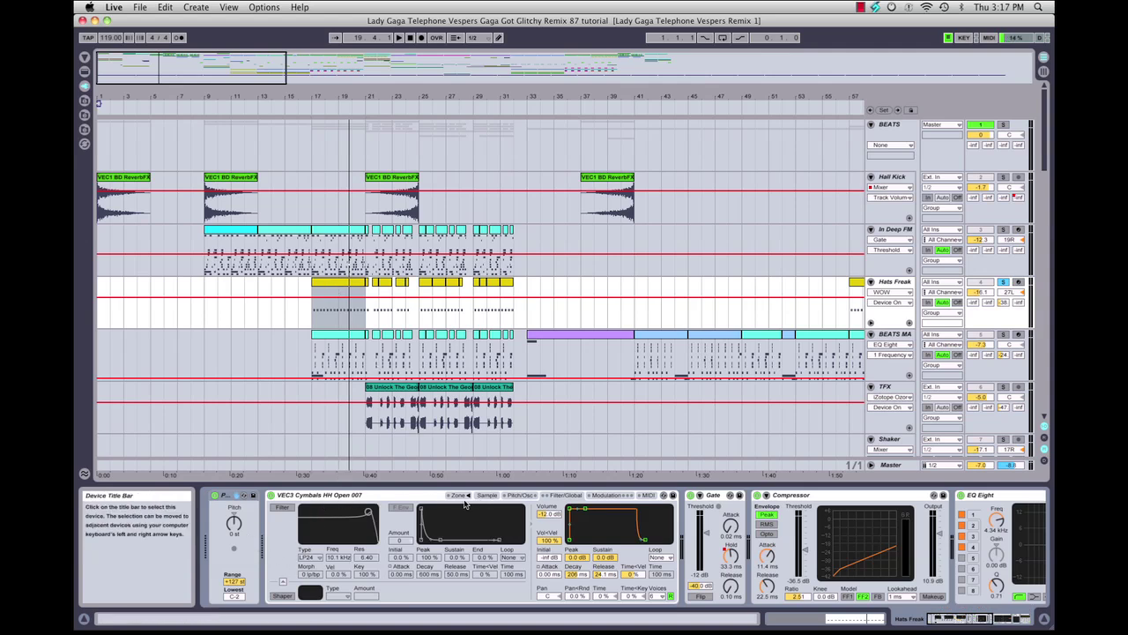
{"action": "left_click", "coordinate": [360, 500]}
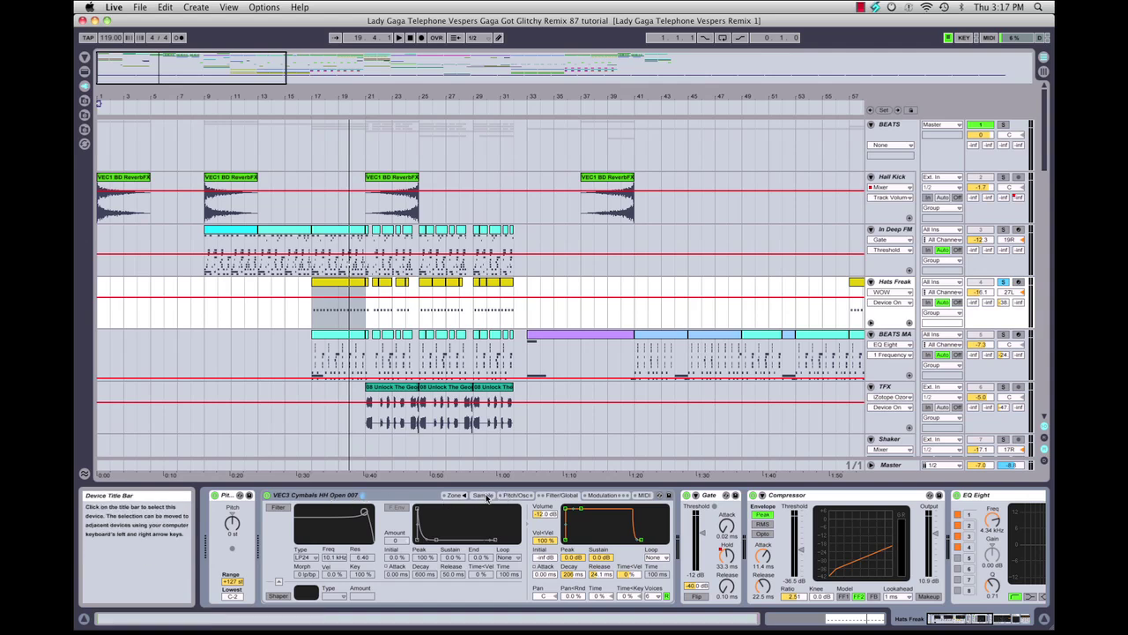
{"action": "left_click", "coordinate": [710, 499]}
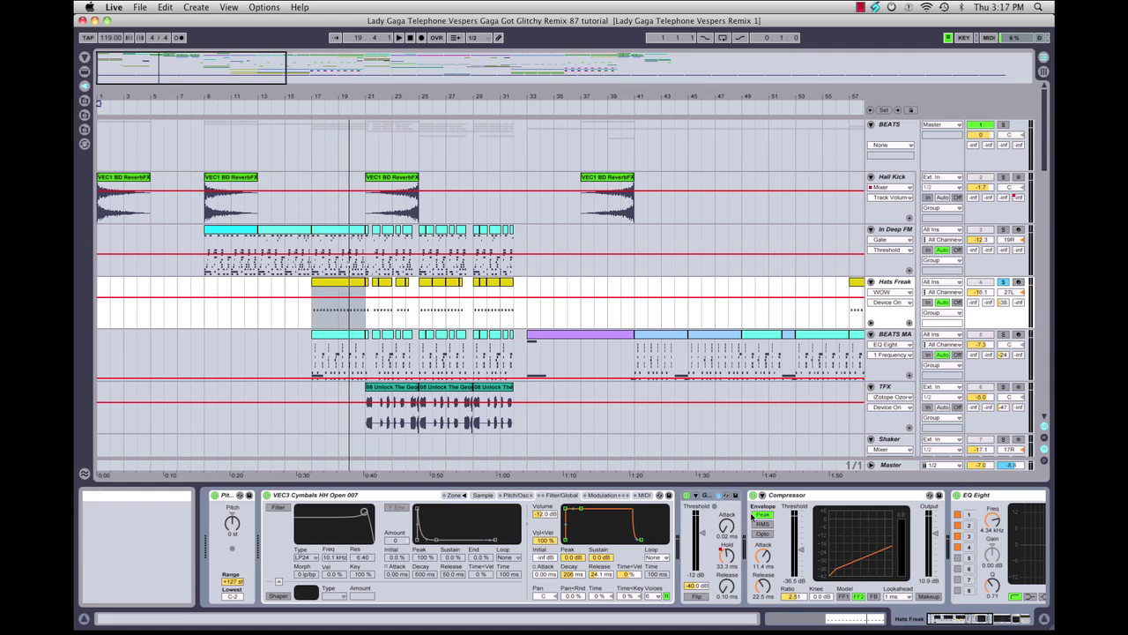
{"action": "left_click", "coordinate": [804, 498]}
{"action": "key", "text": "space"}
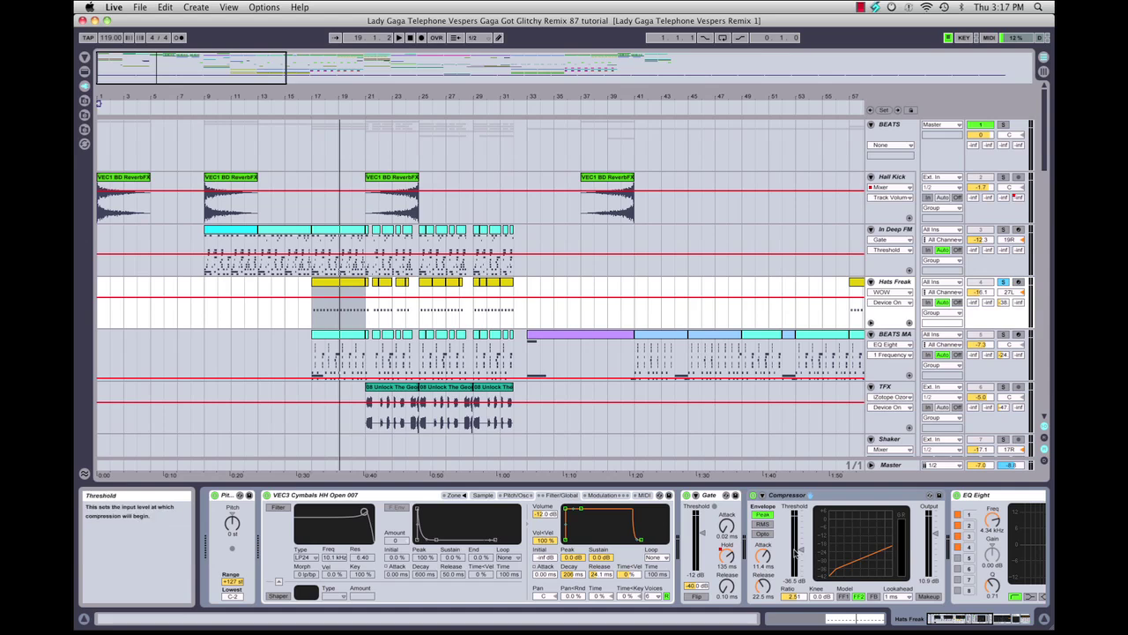
{"action": "scroll", "coordinate": [796, 551], "scroll_direction": "right", "scroll_amount": 10}
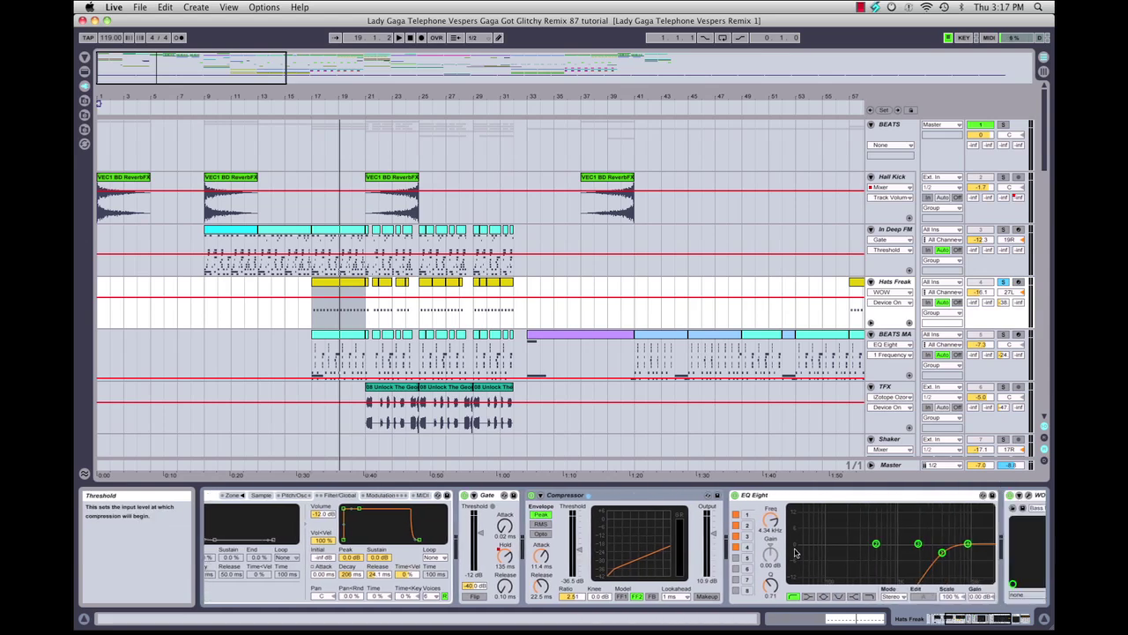
{"action": "left_click", "coordinate": [732, 498]}
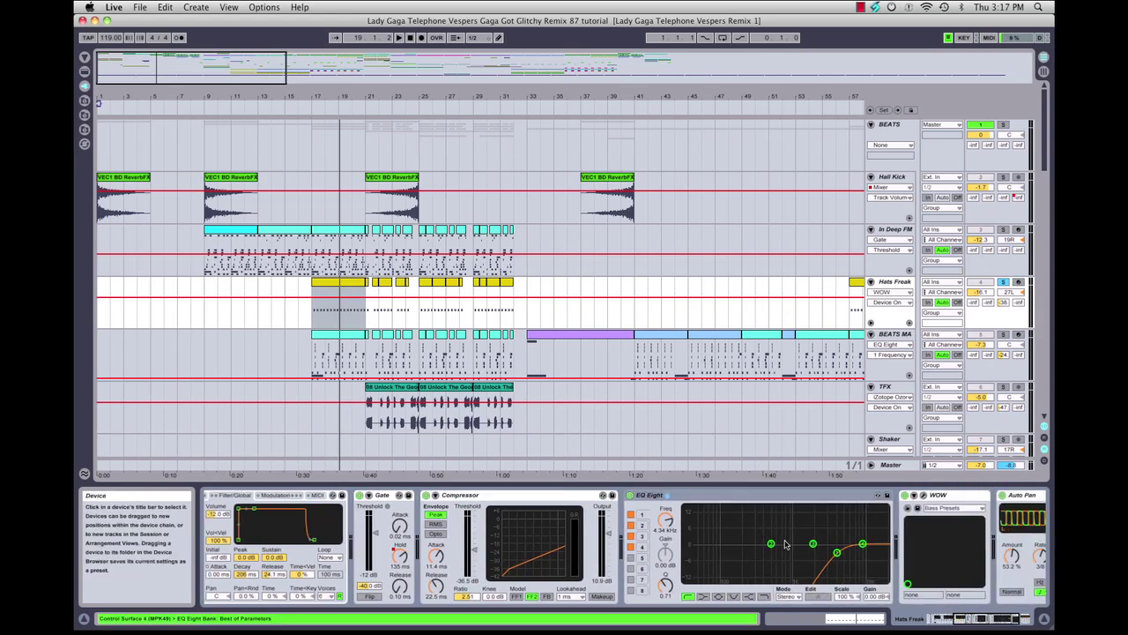
{"action": "left_click", "coordinate": [839, 557]}
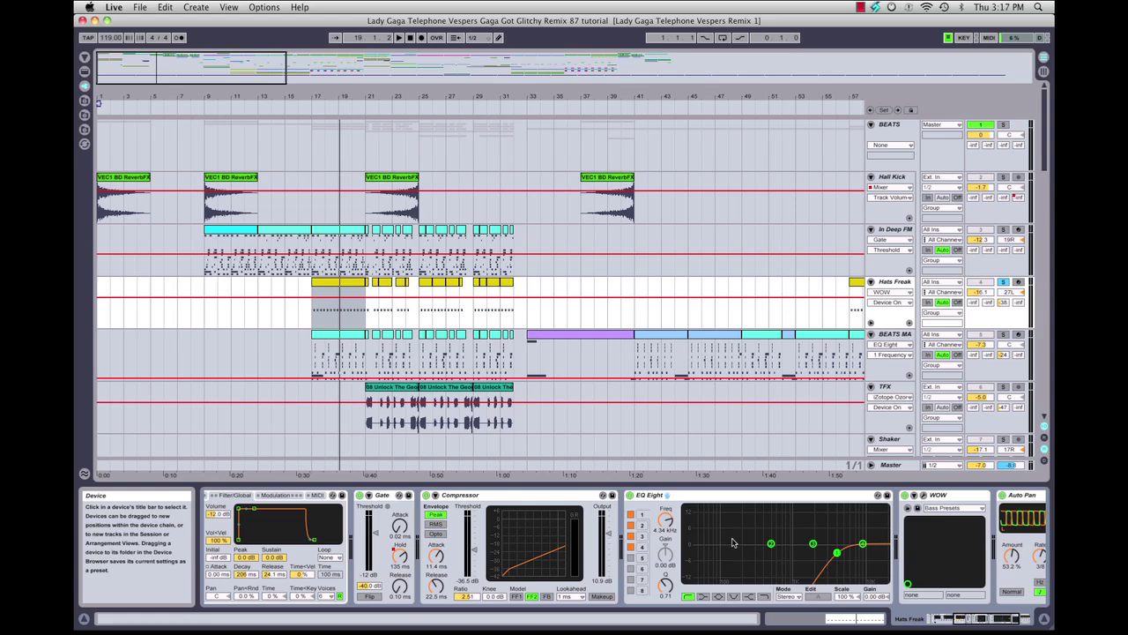
{"action": "scroll", "coordinate": [732, 542], "scroll_direction": "right", "scroll_amount": 4}
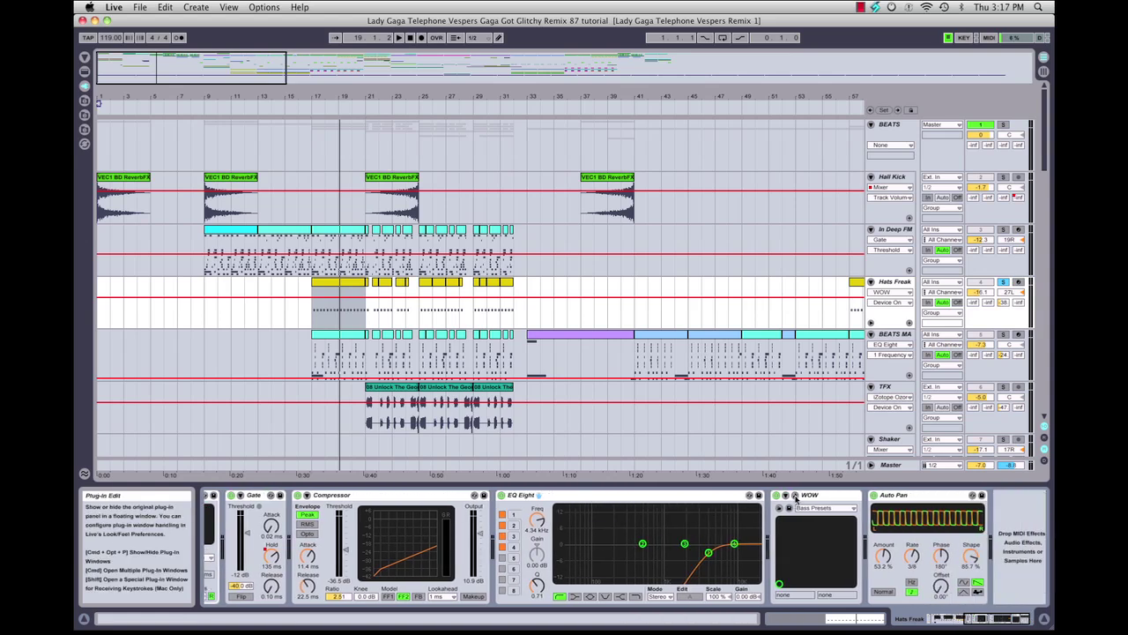
{"action": "left_click", "coordinate": [795, 497]}
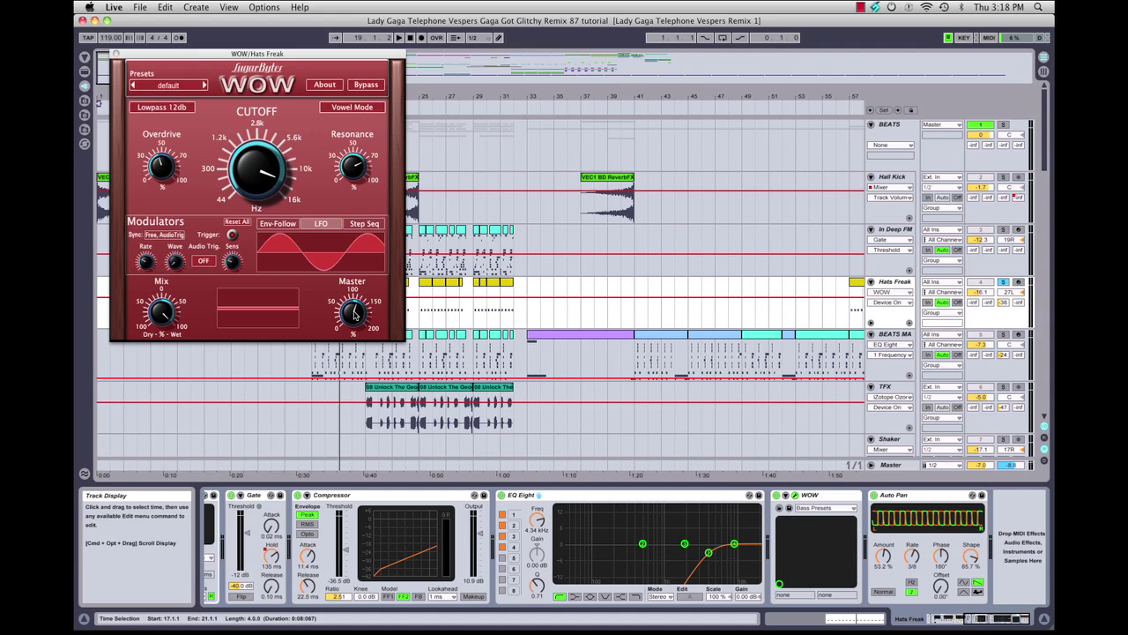
{"action": "left_click", "coordinate": [117, 55]}
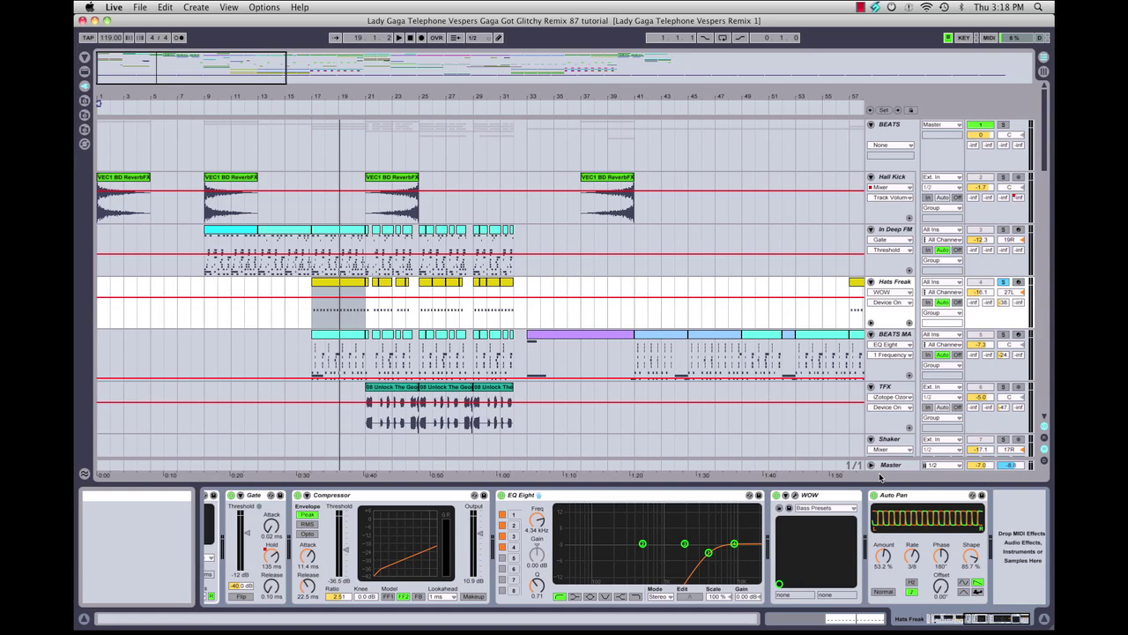
{"action": "left_click", "coordinate": [920, 496]}
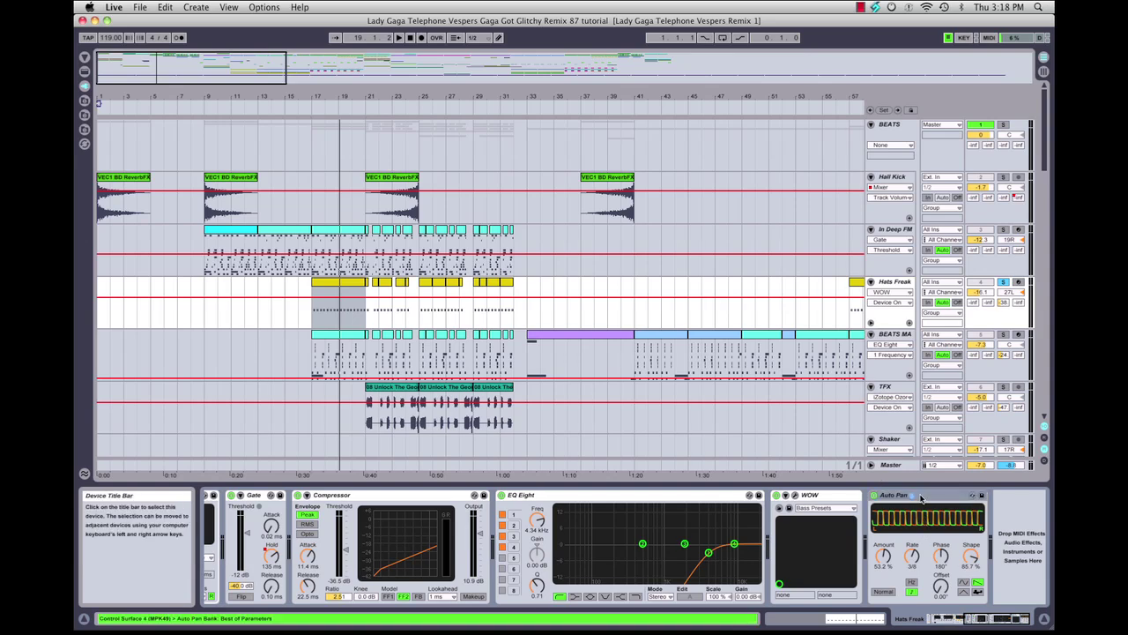